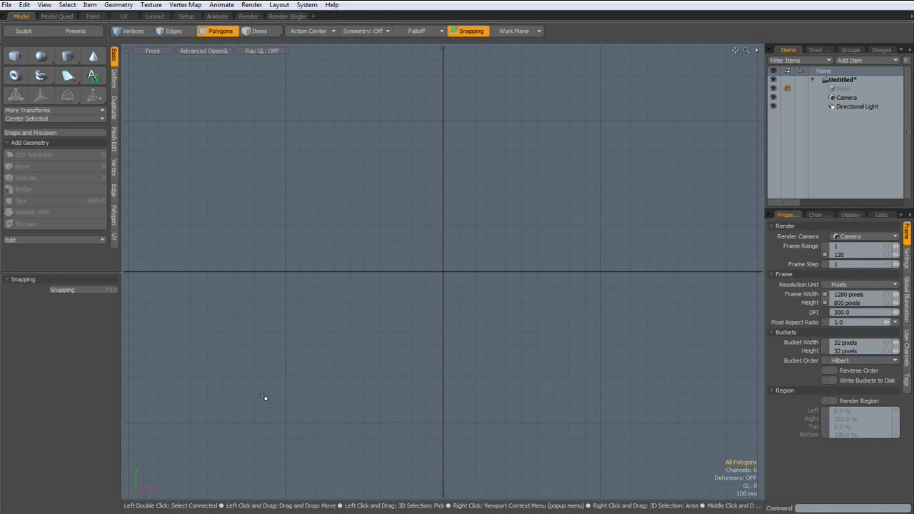
# Create a flat cube primitive about 600 mm wide on the negative X side in the front view, 40 mm high.
pyautogui.click(14, 57)
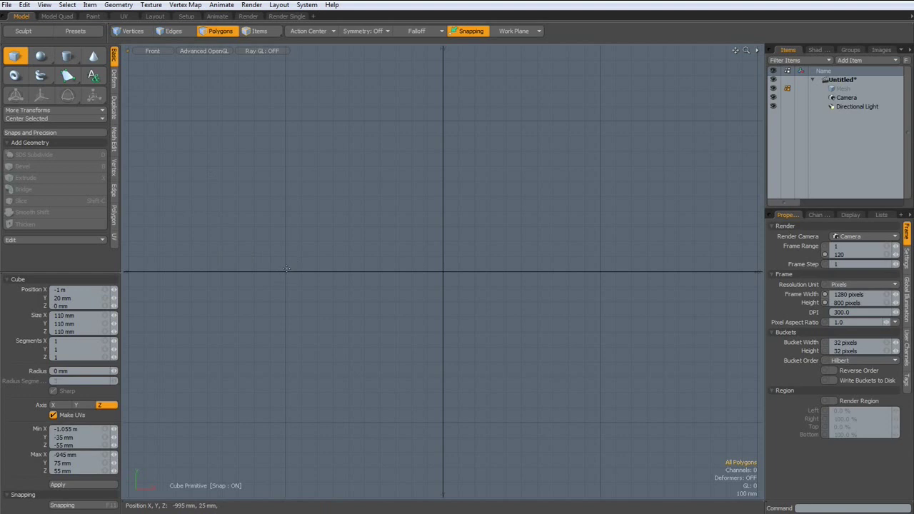
pyautogui.moveTo(285, 268); pyautogui.dragTo(380, 277)
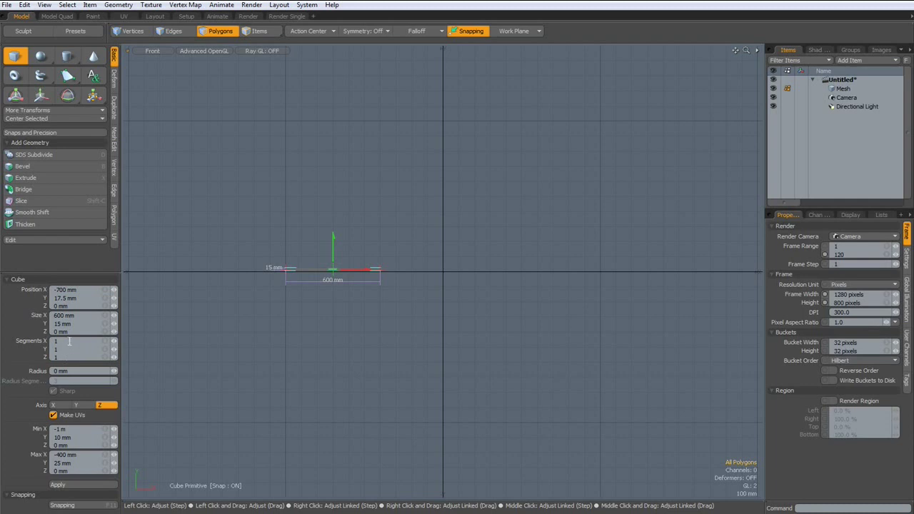
pyautogui.click(72, 324)
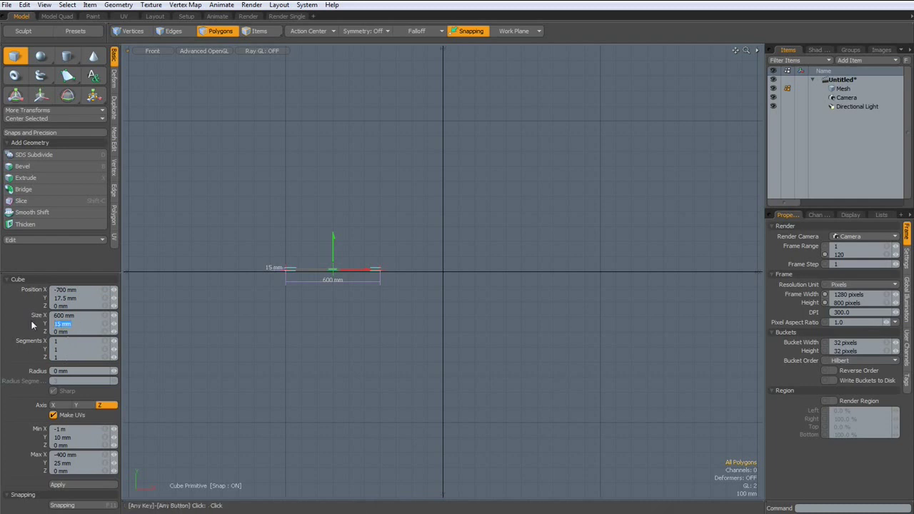
pyautogui.write('40')
pyautogui.press('Return')
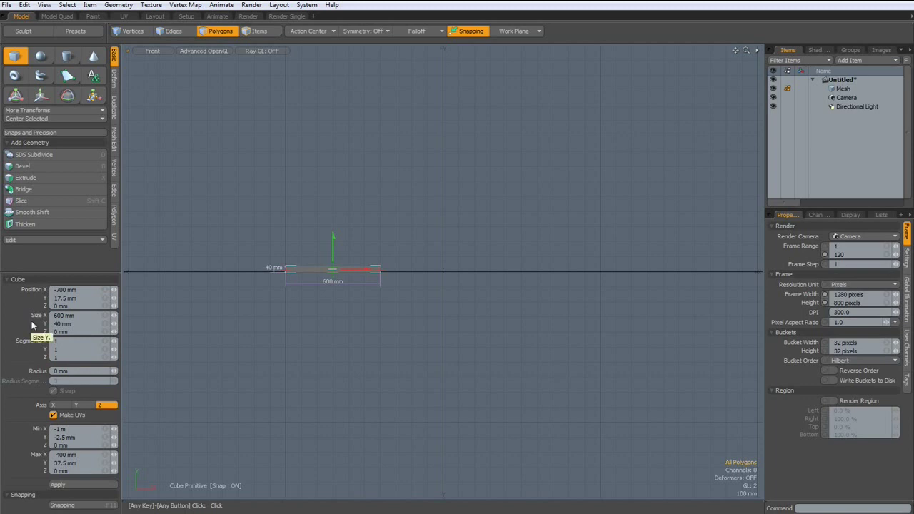
pyautogui.press('space')
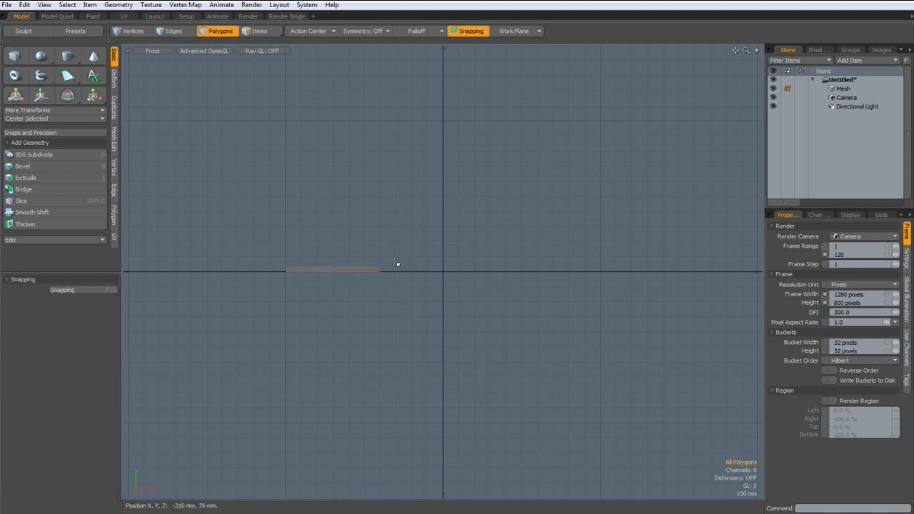
# Extend the strip's short edge nearest the origin by 105 mm along X with Edge Extend.
pyautogui.press('2')
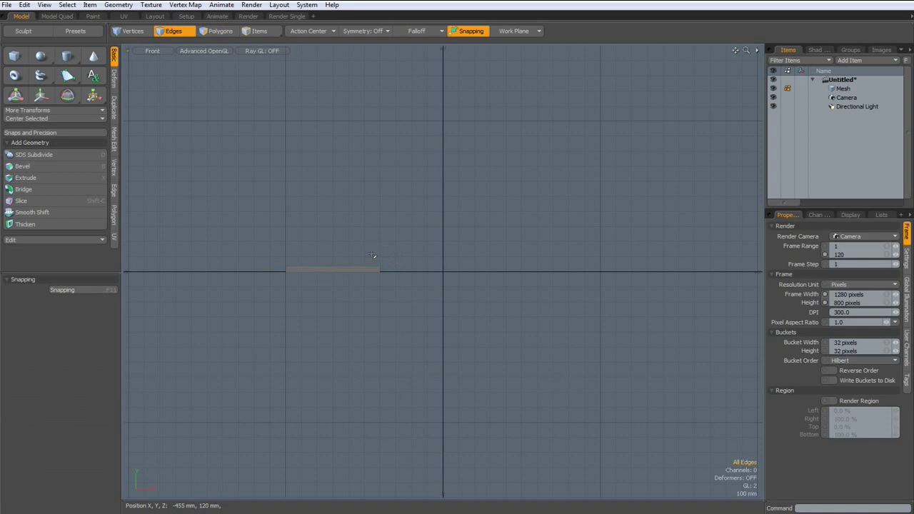
pyautogui.click(379, 274)
pyautogui.hotkey('shift', 'x')
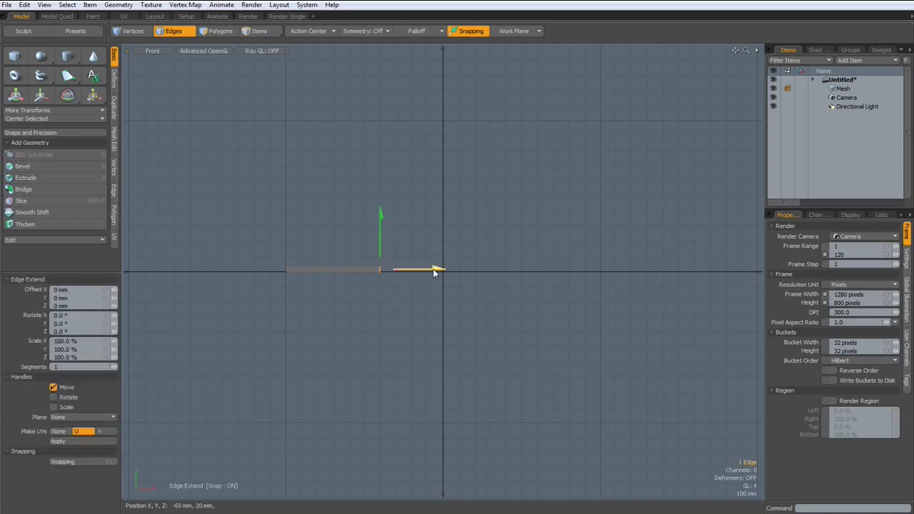
pyautogui.moveTo(421, 270); pyautogui.dragTo(438, 269)
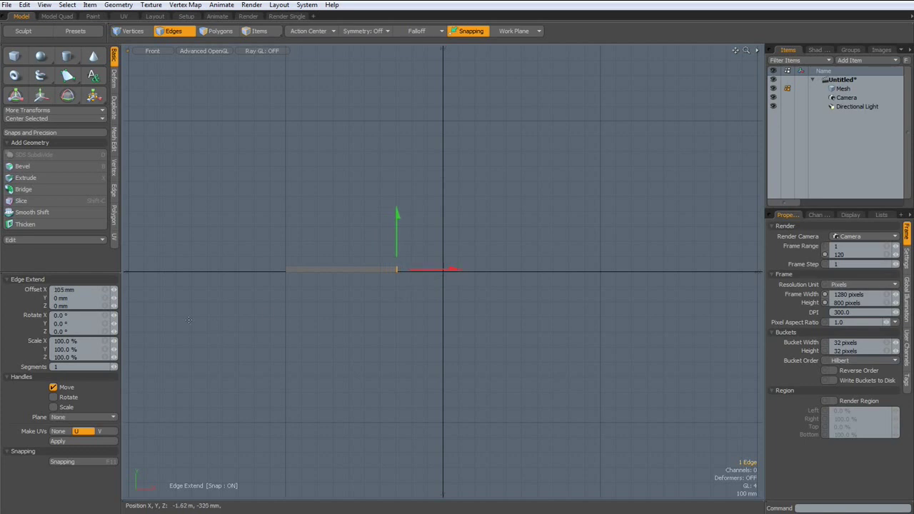
# Scale the extended end edge to 250% in Y to flare the strip.
pyautogui.press('y')
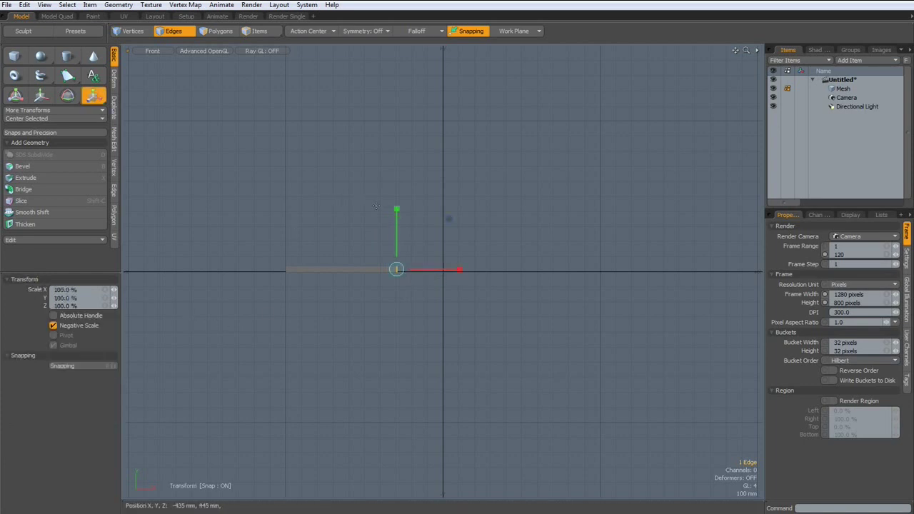
pyautogui.moveTo(400, 213); pyautogui.dragTo(397, 115)
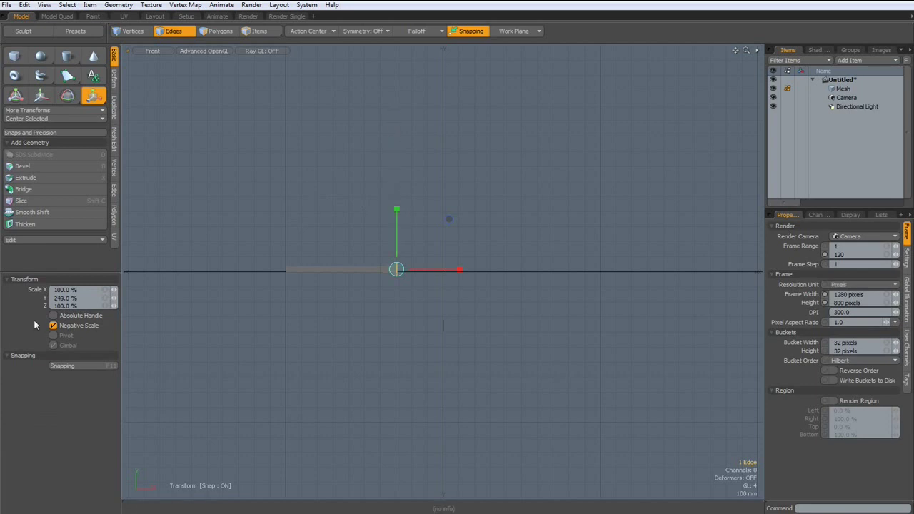
pyautogui.click(92, 297)
pyautogui.write('250')
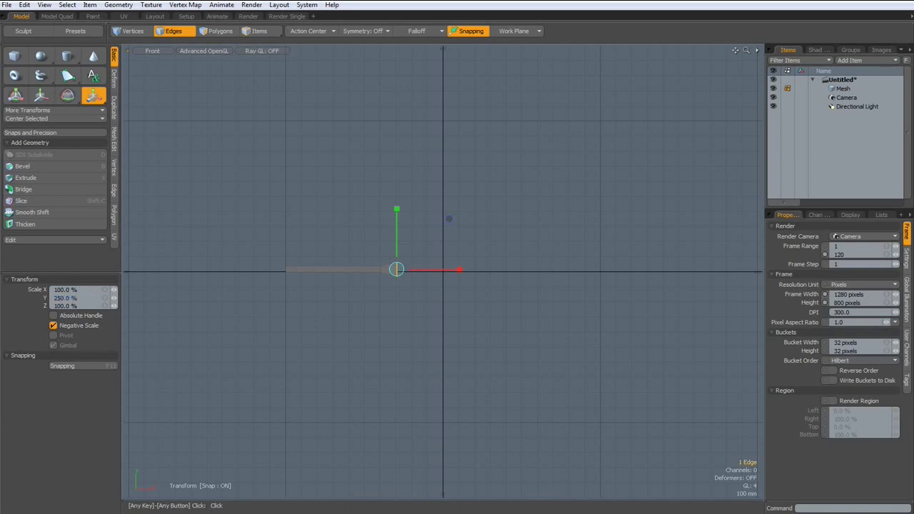
pyautogui.press('space')
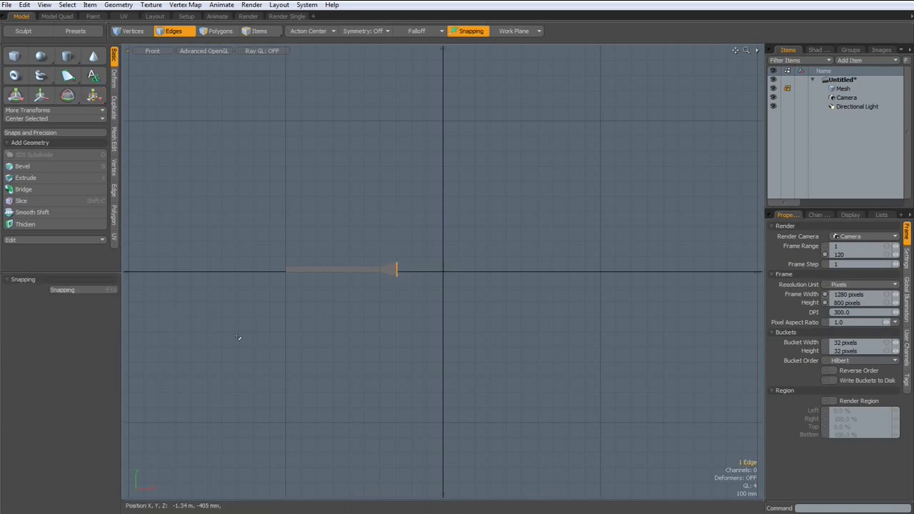
# Extend the flared end edge once more along X toward the origin, keeping its height.
pyautogui.press('z')
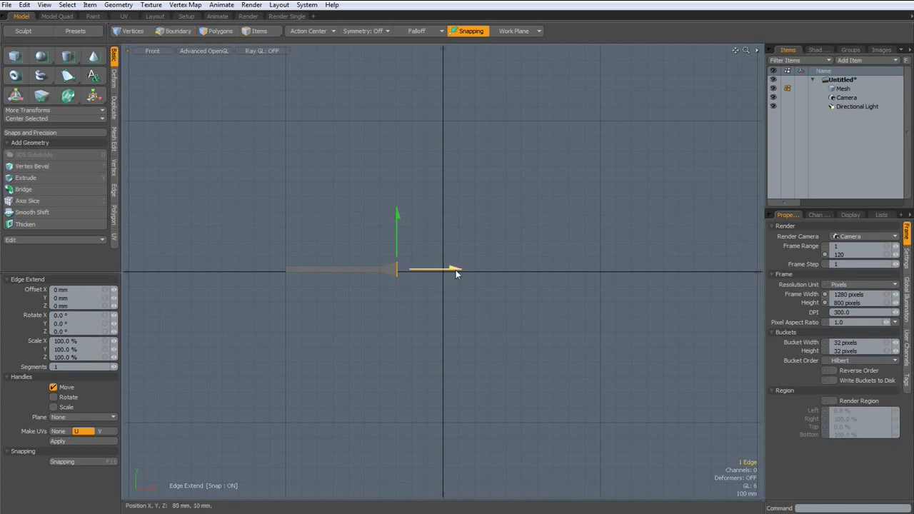
pyautogui.keyDown('ctrl'); pyautogui.moveTo(455, 270); pyautogui.dragTo(470, 272); pyautogui.keyUp('ctrl')
pyautogui.press('space')
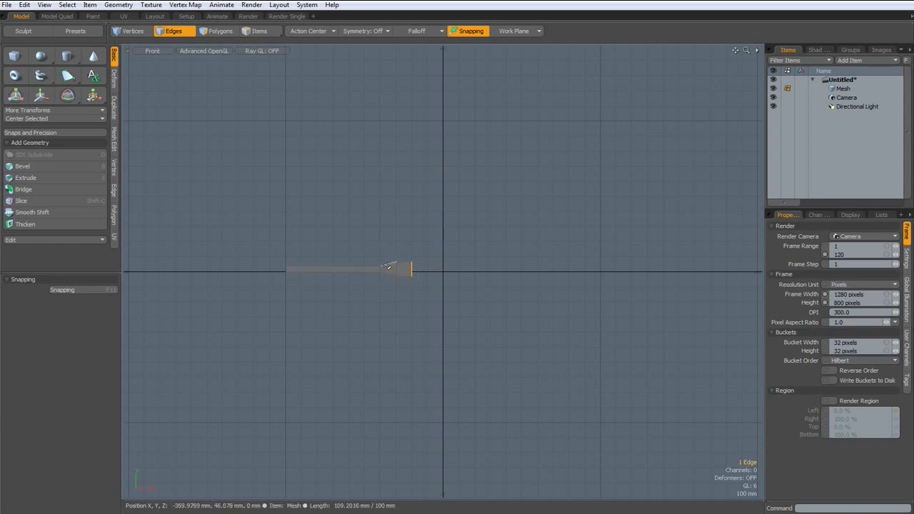
# Select all connected polygons of the profile and rotate them -45° around X in the perspective view.
pyautogui.press('3')
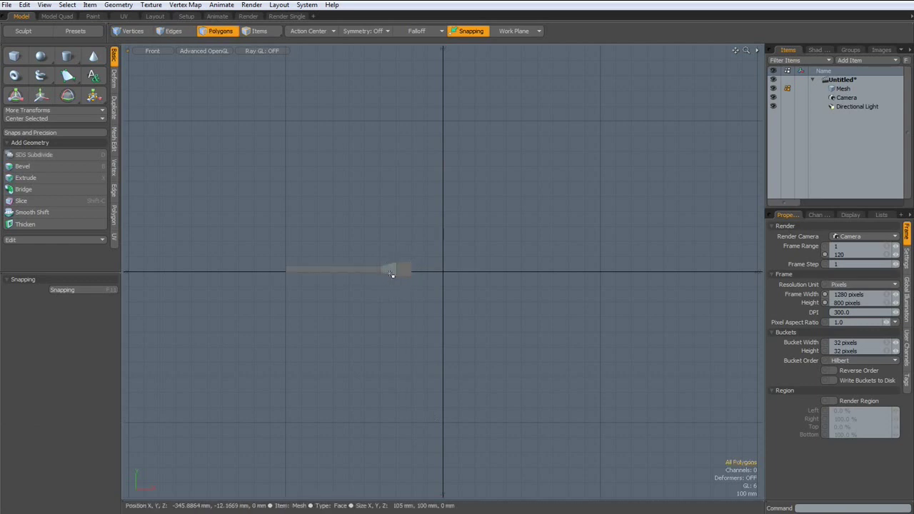
pyautogui.doubleClick(391, 274)
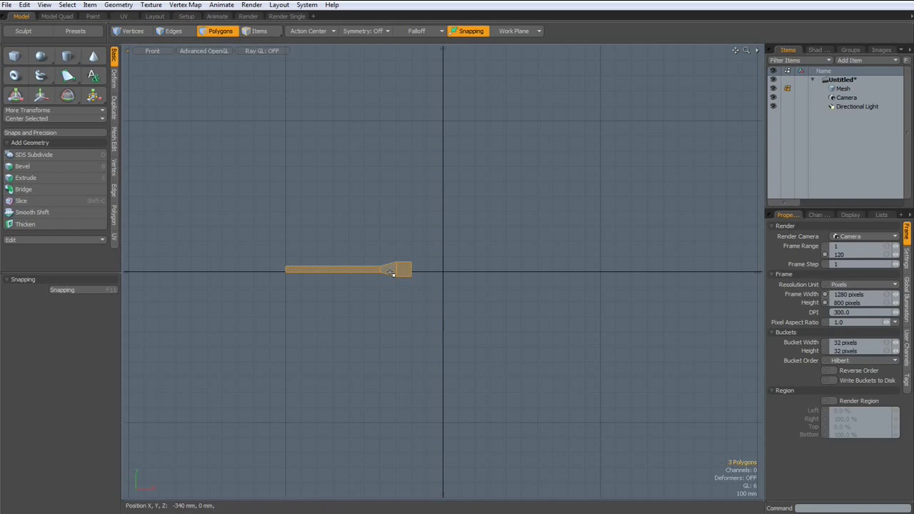
pyautogui.hotkey('ctrl', 'space')
pyautogui.click(416, 260)
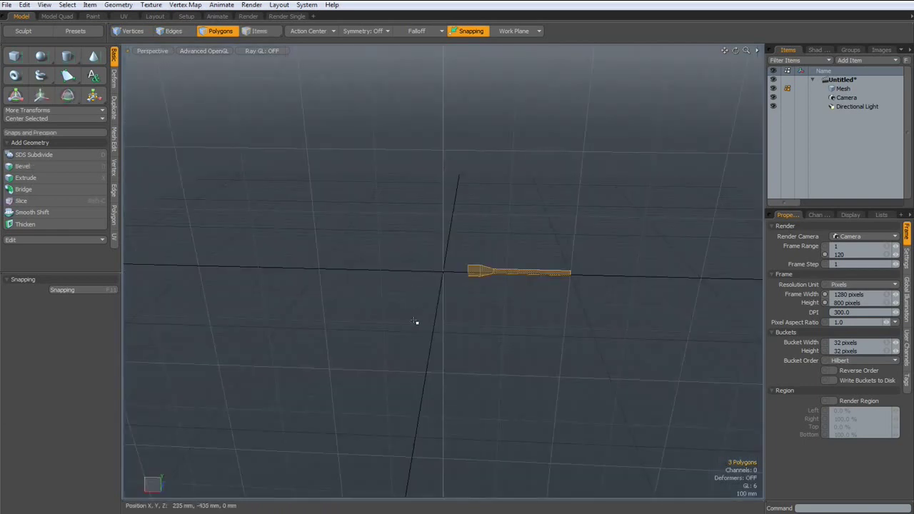
pyautogui.keyDown('alt'); pyautogui.moveTo(434, 330); pyautogui.dragTo(203, 321); pyautogui.keyUp('alt')
pyautogui.scroll(2, 412, 273)
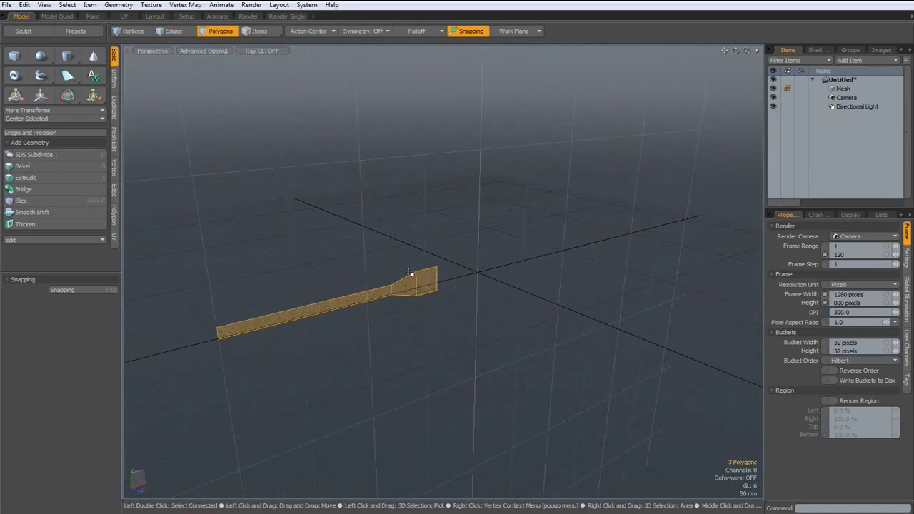
pyautogui.moveTo(426, 309)
pyautogui.keyDown('alt'); pyautogui.mouseDown()
pyautogui.moveTo(425, 300)
pyautogui.moveTo(433, 312)
pyautogui.mouseUp(); pyautogui.keyUp('alt')
pyautogui.press('e')
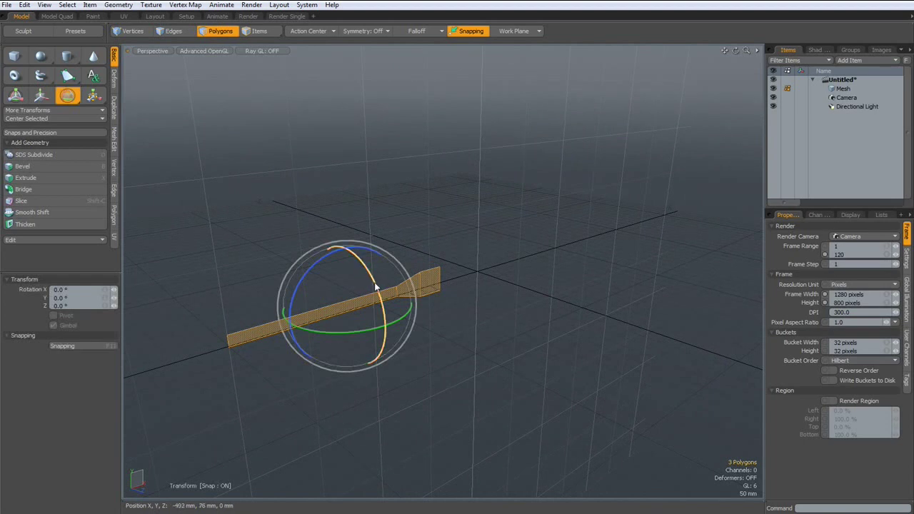
pyautogui.keyDown('ctrl'); pyautogui.moveTo(376, 287); pyautogui.dragTo(352, 237); pyautogui.keyUp('ctrl')
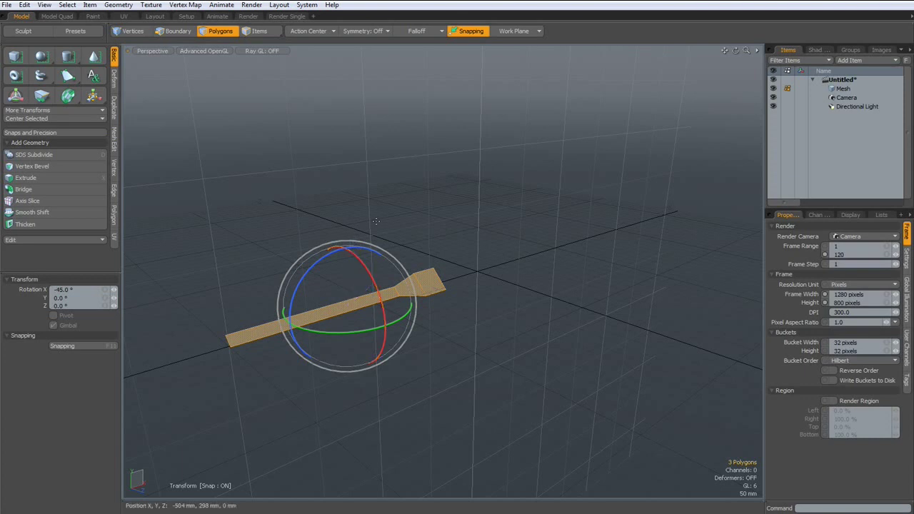
pyautogui.press('e')
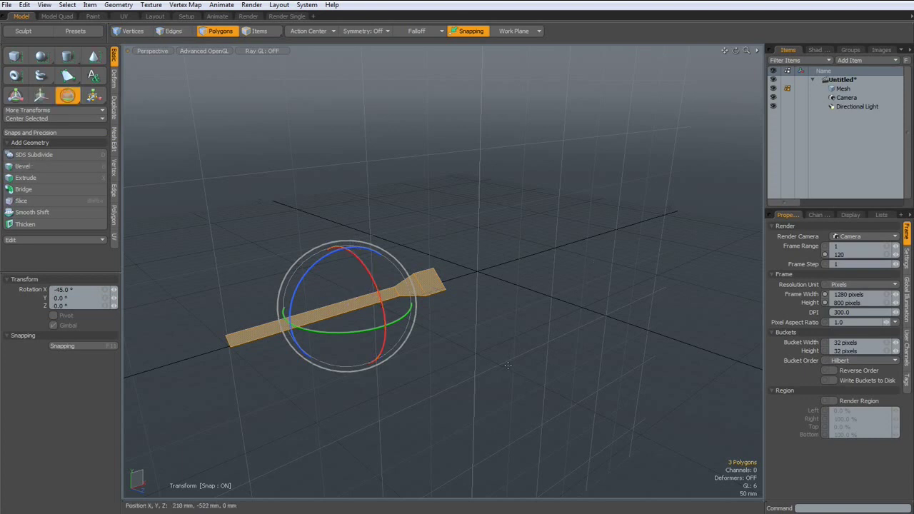
pyautogui.press('space')
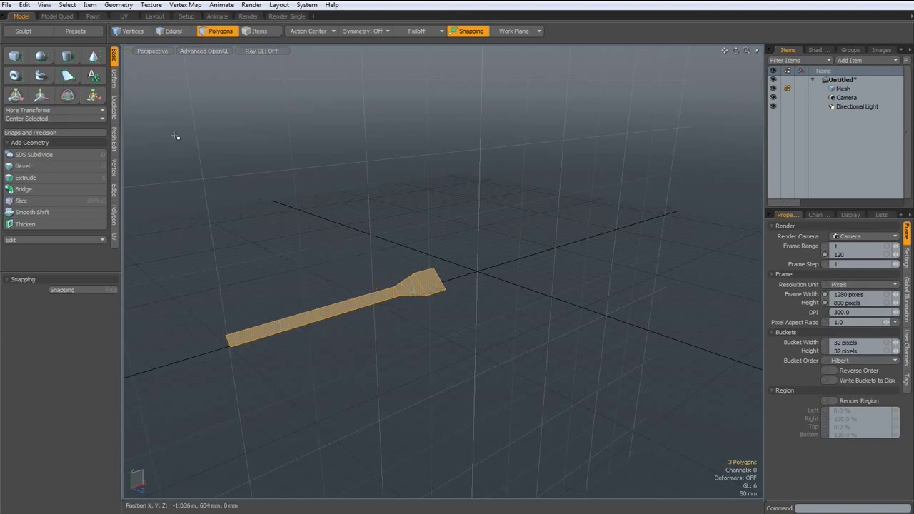
# Start a Radial Sweep of the selected profile with a count of 5 and an end angle of 60°.
pyautogui.click(115, 110)
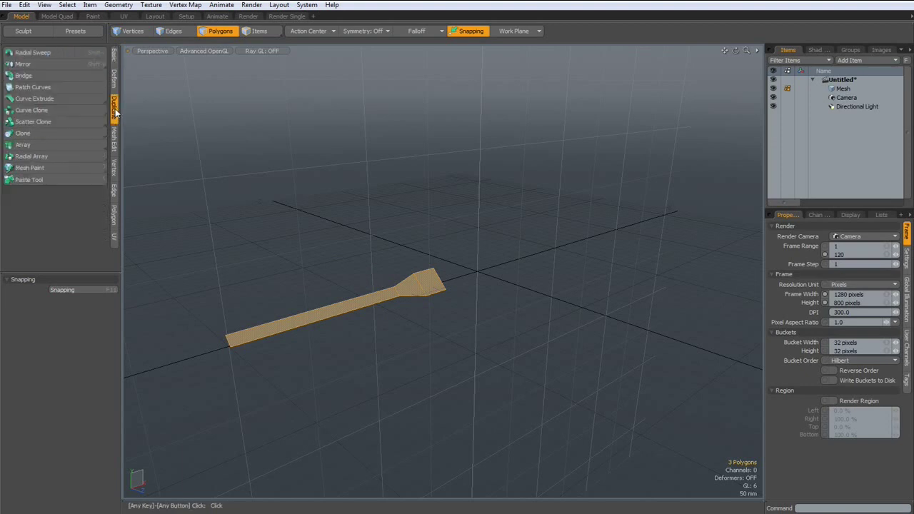
pyautogui.click(25, 54)
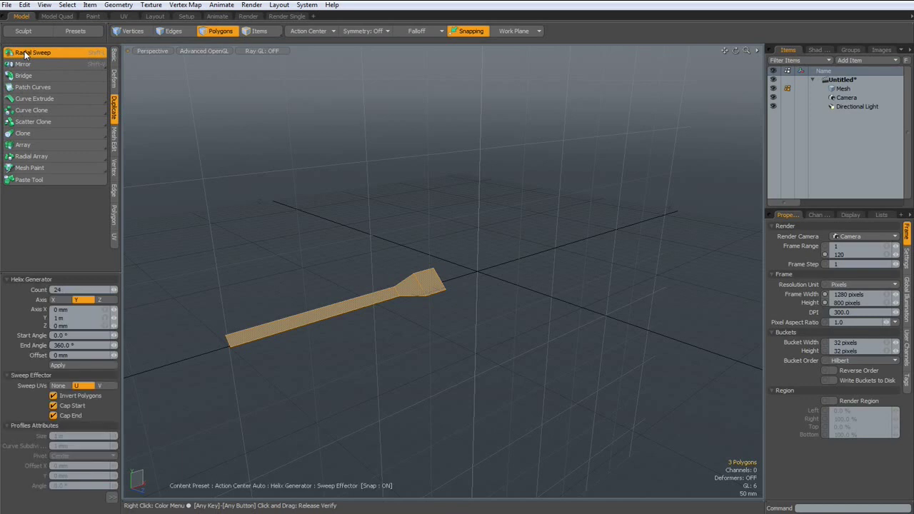
pyautogui.click(65, 290)
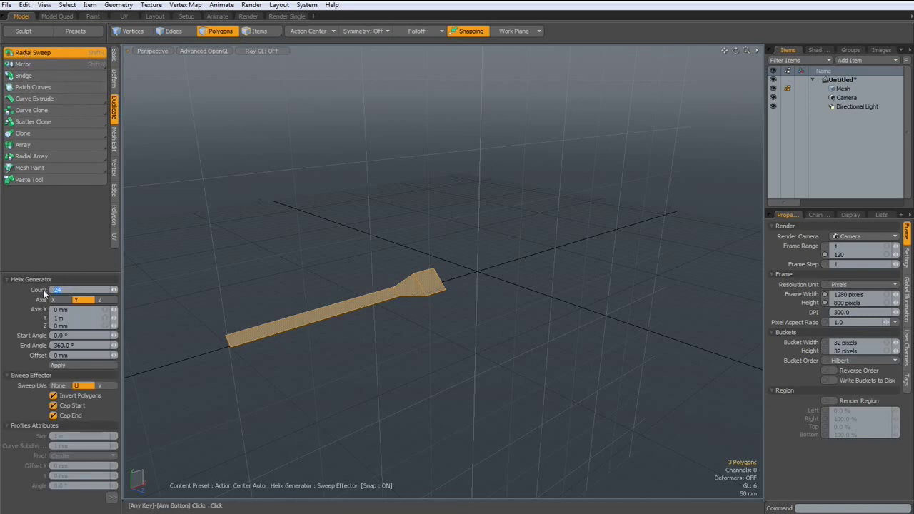
pyautogui.write('5')
pyautogui.moveTo(73, 345)
pyautogui.mouseDown()
pyautogui.moveTo(50, 346)
pyautogui.moveTo(82, 345)
pyautogui.mouseUp()
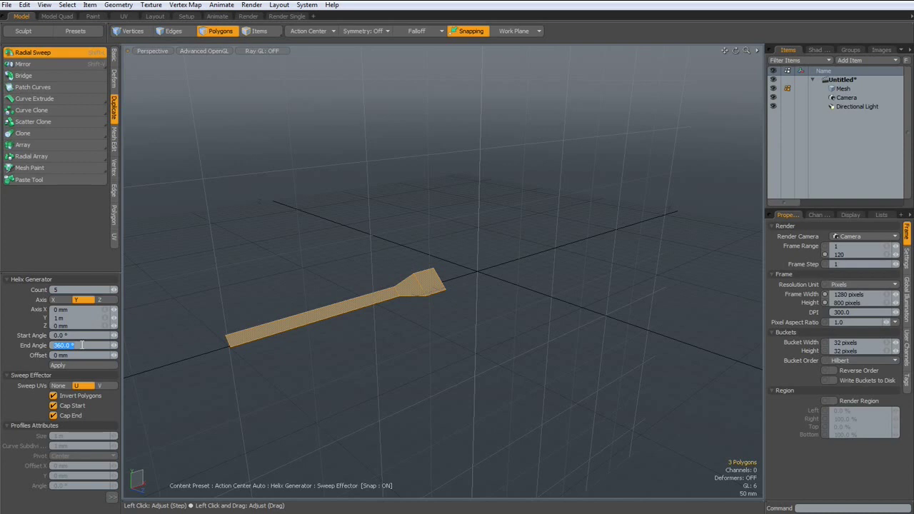
pyautogui.write('60')
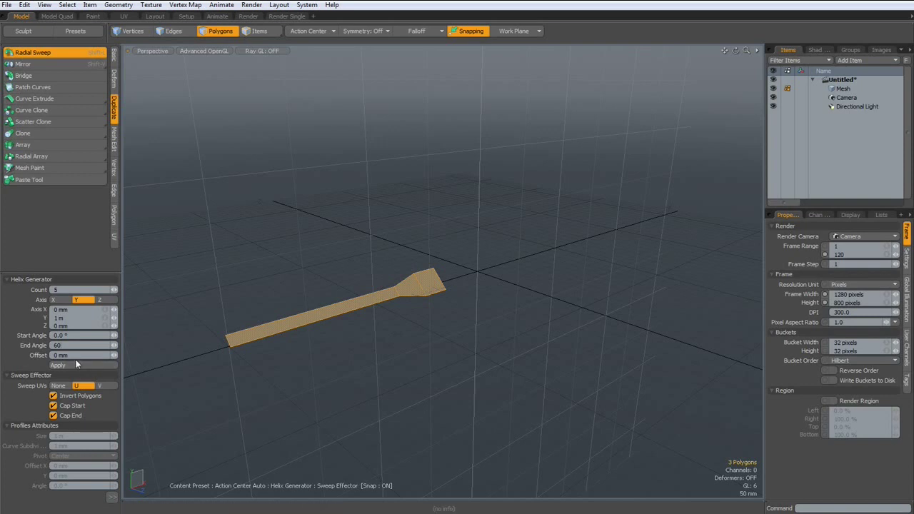
# Set the action center to Origin and sweep the profile around the Y axis.
pyautogui.click(312, 32)
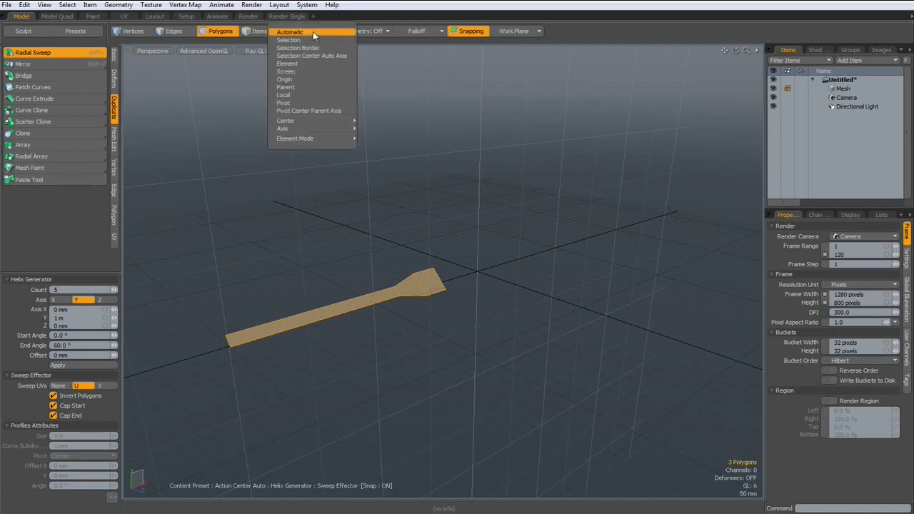
pyautogui.click(300, 80)
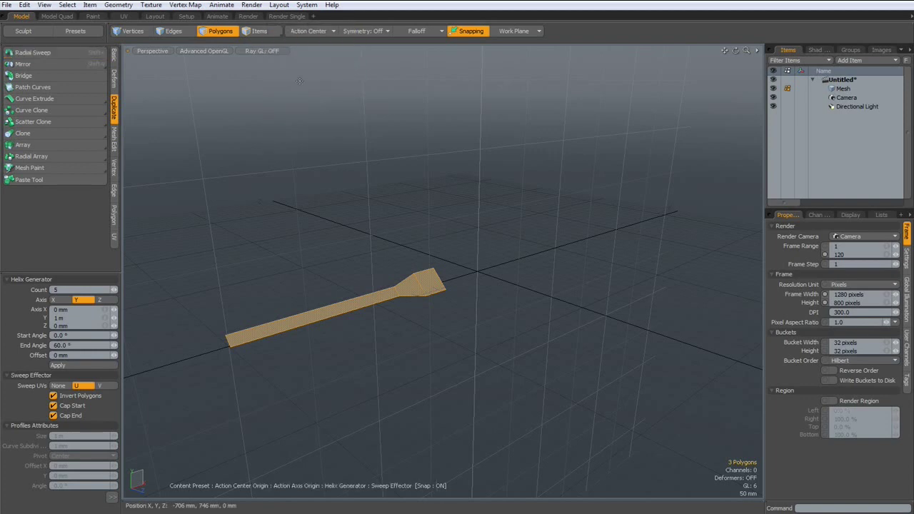
pyautogui.click(402, 247)
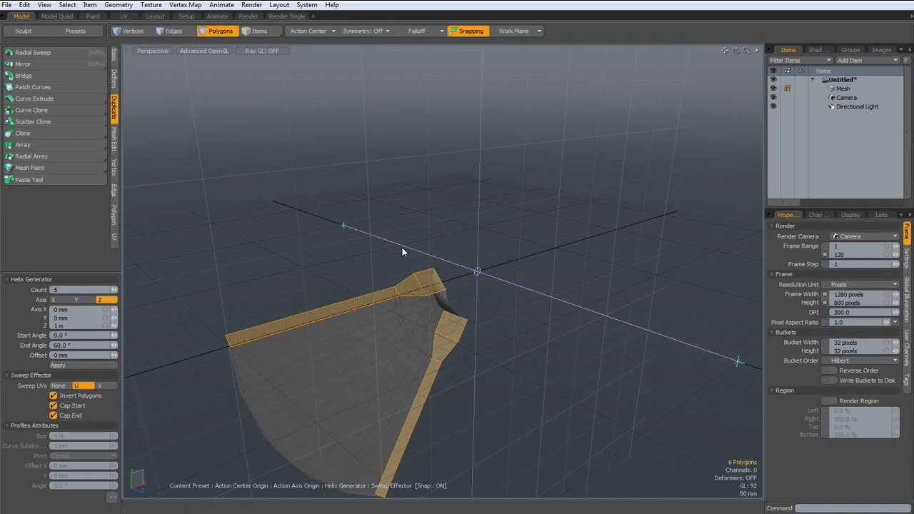
pyautogui.click(79, 300)
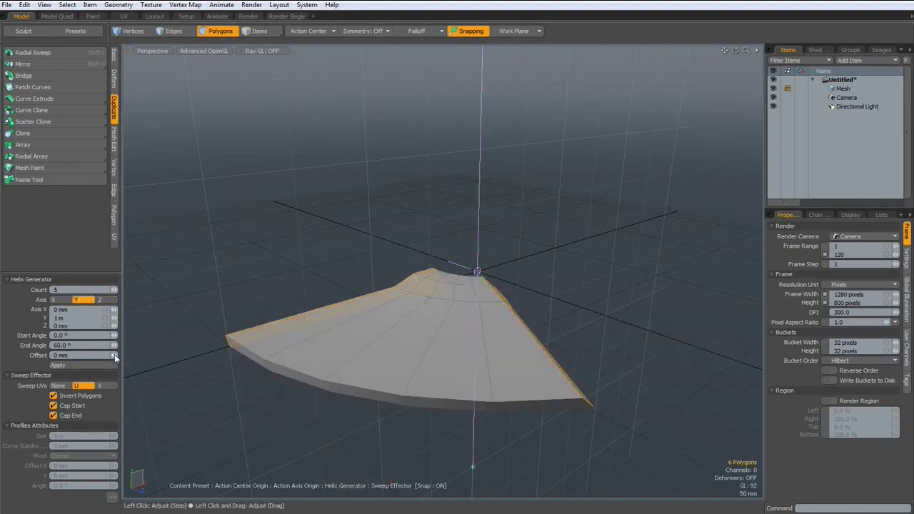
# Set the radial sweep's offset to 400 mm so the swept shape rises helically, and drop the sweep effector.
pyautogui.moveTo(115, 354); pyautogui.dragTo(161, 355)
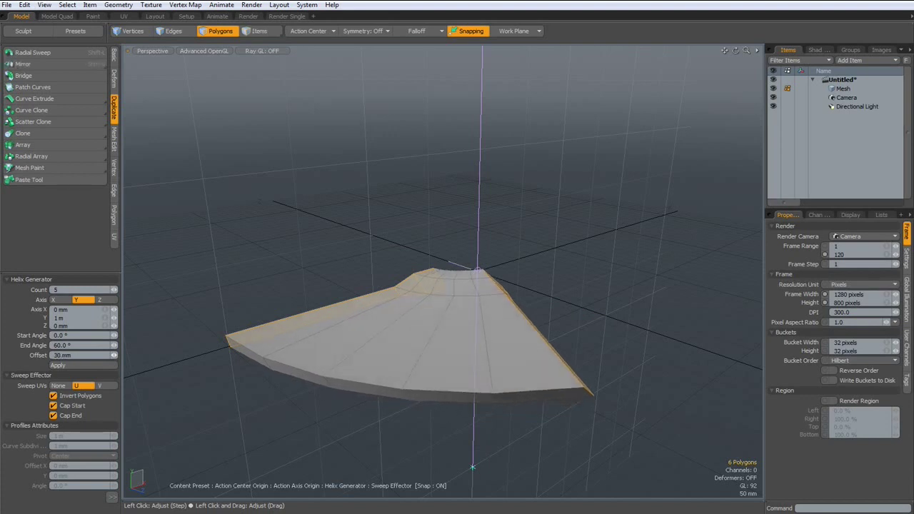
pyautogui.click(66, 356)
pyautogui.write('400')
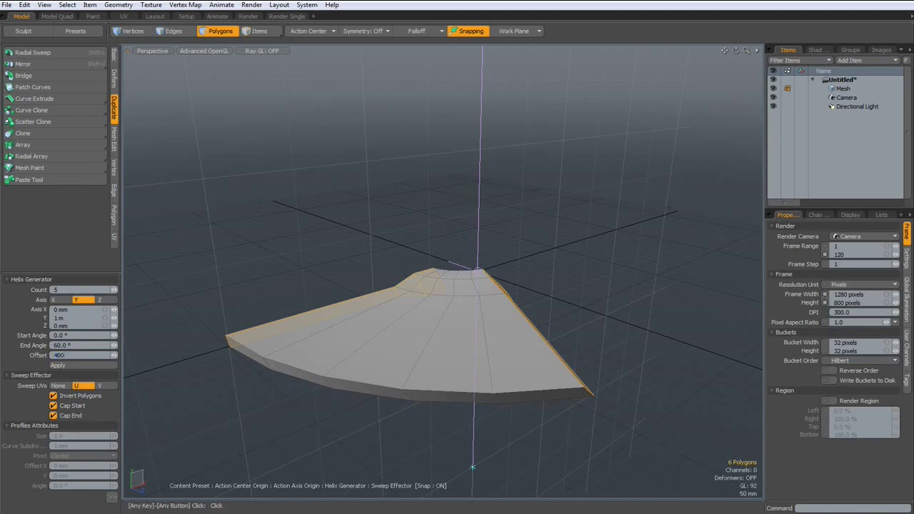
pyautogui.press('Return')
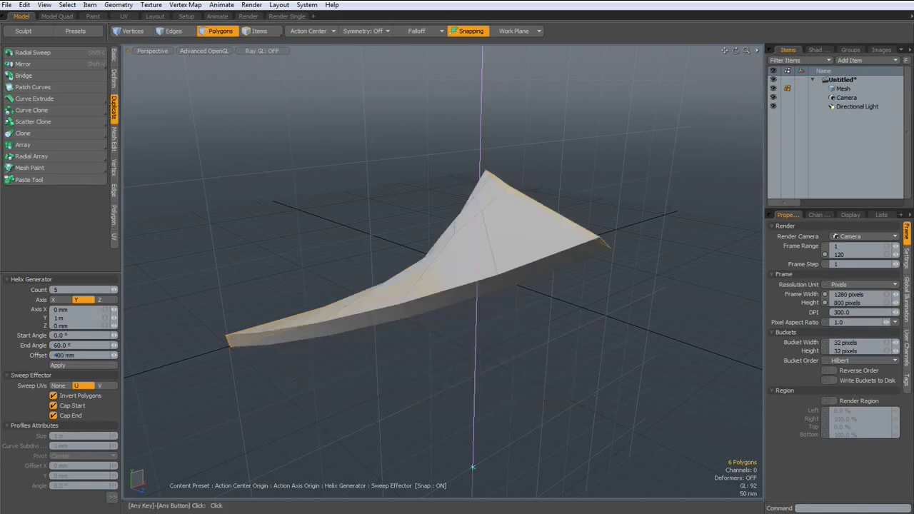
pyautogui.moveTo(285, 178)
pyautogui.keyDown('alt'); pyautogui.mouseDown()
pyautogui.moveTo(265, 197)
pyautogui.moveTo(117, 168)
pyautogui.moveTo(300, 184)
pyautogui.mouseUp(); pyautogui.keyUp('alt')
pyautogui.press('q')
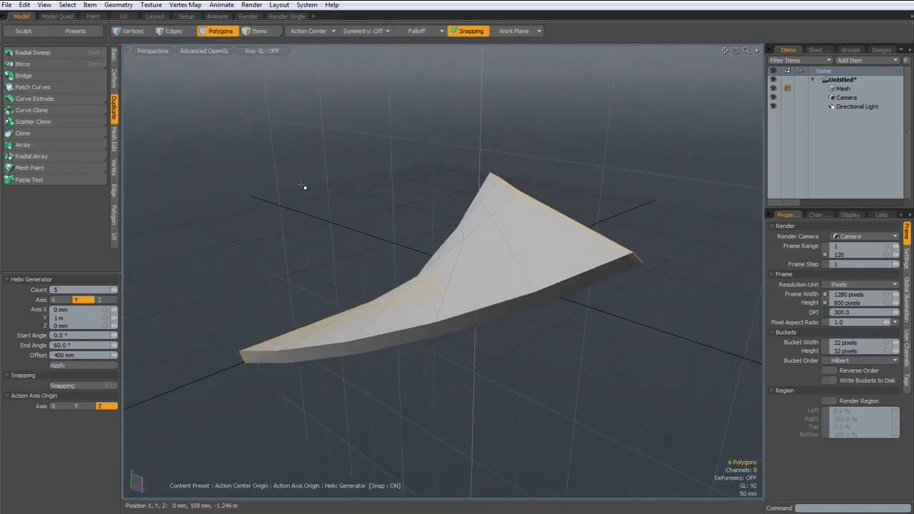
# Drop the current selection and select the strip of five polygons along the swept shape's outer rim.
pyautogui.click(303, 186)
pyautogui.click(303, 186)
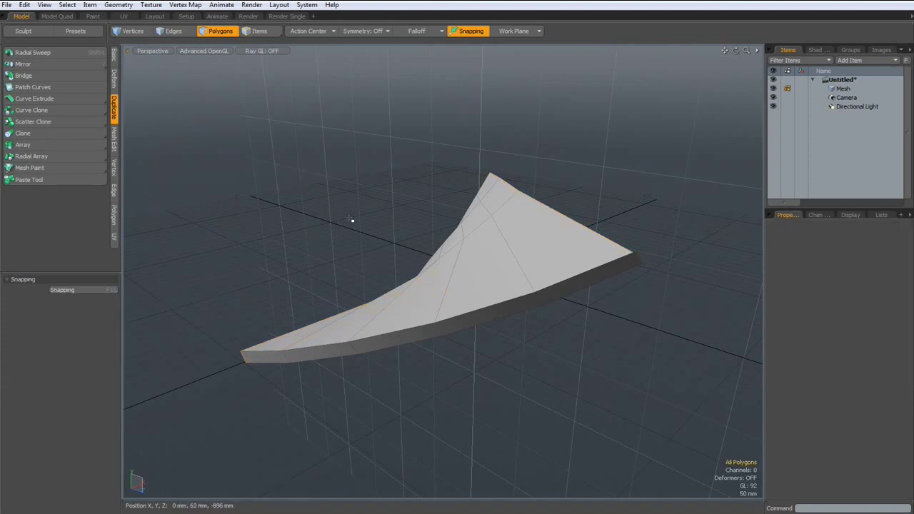
pyautogui.keyDown('alt'); pyautogui.moveTo(511, 336); pyautogui.dragTo(424, 310); pyautogui.keyUp('alt')
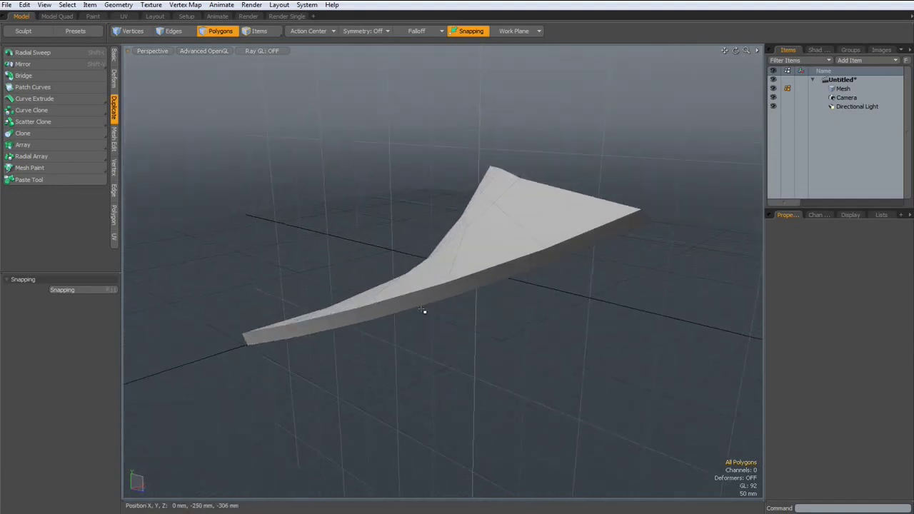
pyautogui.click(277, 333)
pyautogui.moveTo(276, 332); pyautogui.dragTo(308, 328)
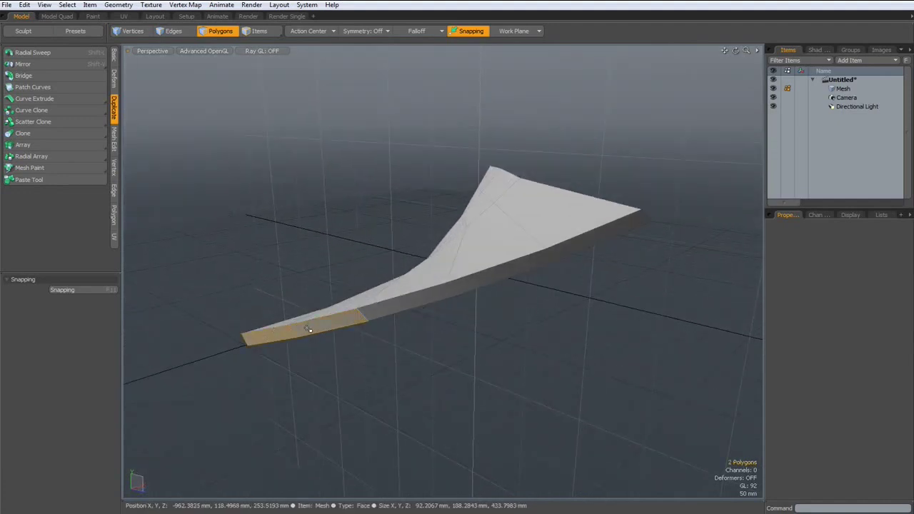
pyautogui.press('Up')
pyautogui.press('Up')
pyautogui.press('Up')
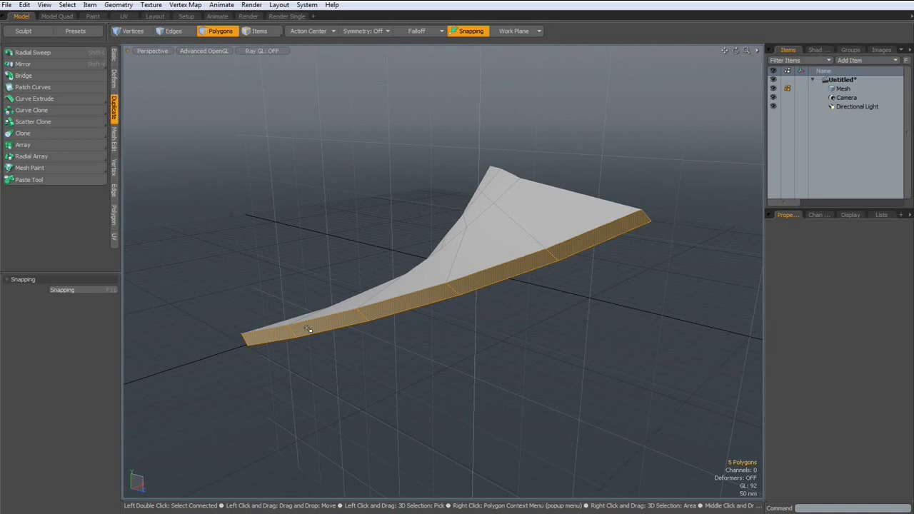
# Align the work plane to the selected rim polygons and look at it from the top view.
pyautogui.click(508, 31)
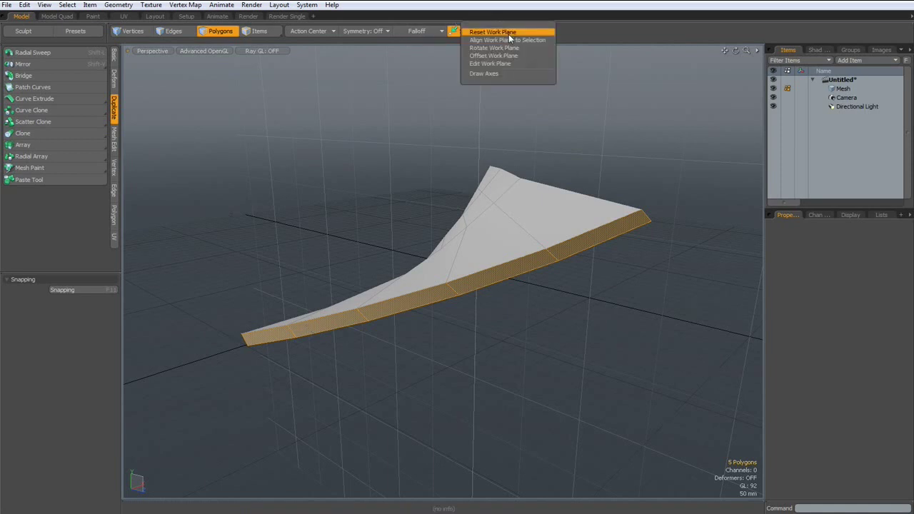
pyautogui.click(509, 41)
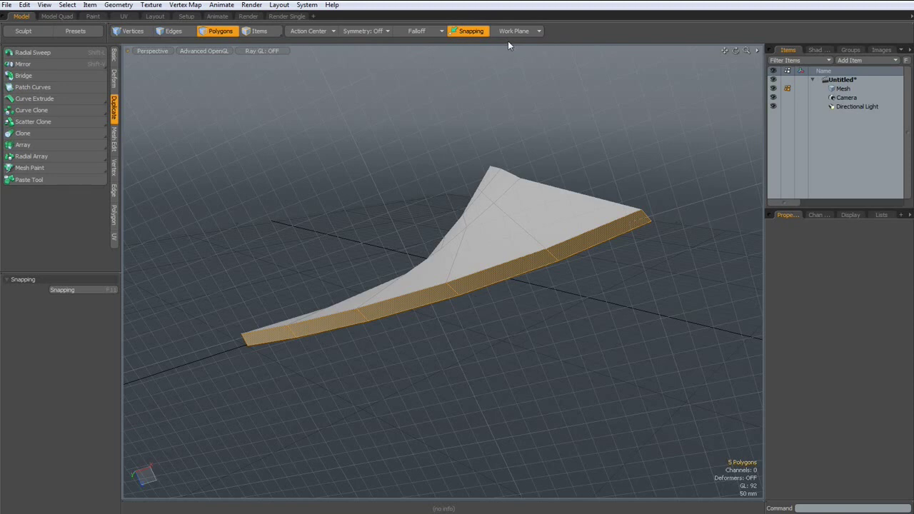
pyautogui.press('KP_1')
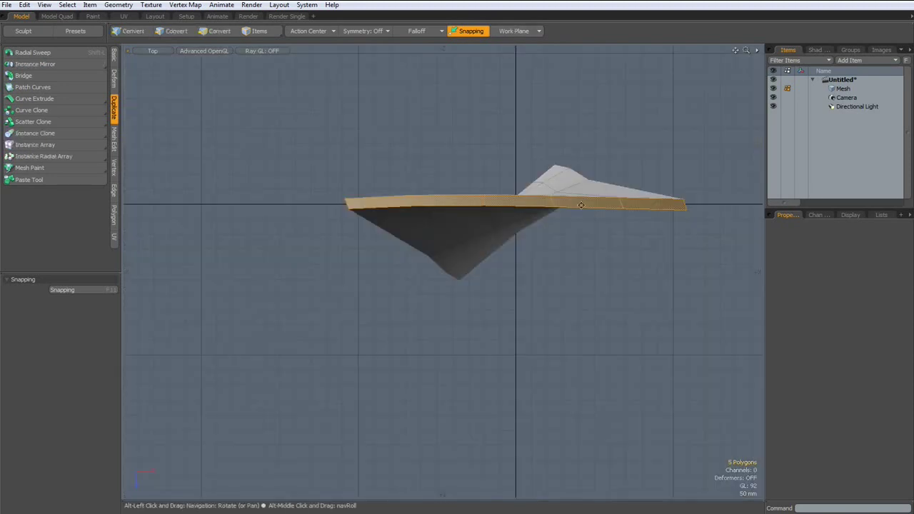
pyautogui.keyDown('alt'); pyautogui.moveTo(575, 228); pyautogui.dragTo(471, 268); pyautogui.keyUp('alt')
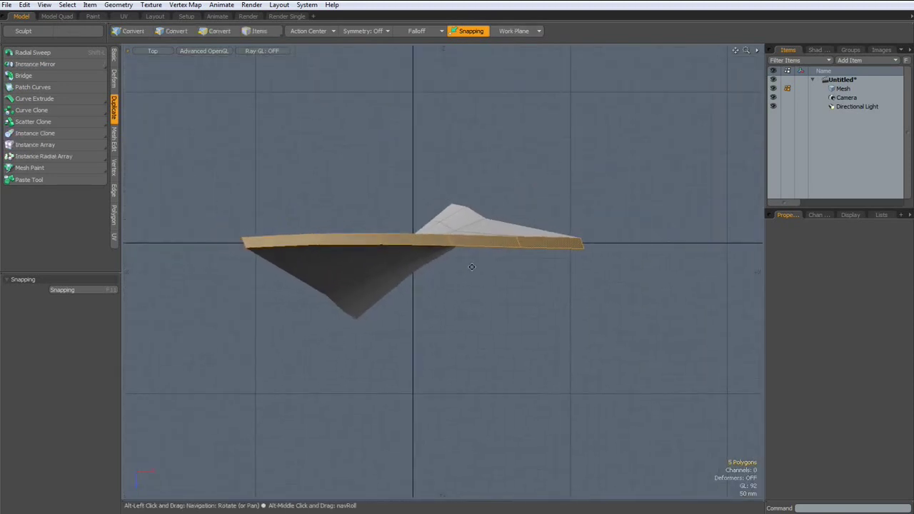
# Add a radial falloff centred on the middle of the rim strip, about 551 mm in size, reaching both strip ends.
pyautogui.click(417, 33)
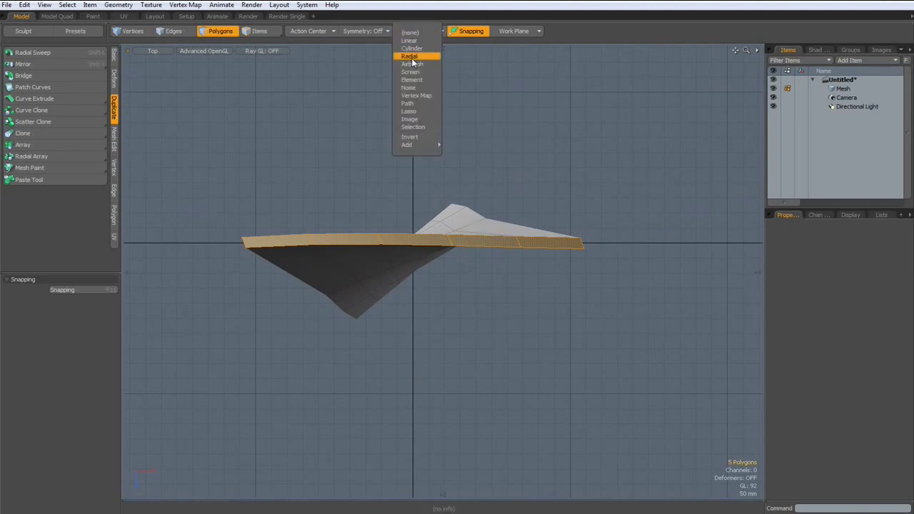
pyautogui.click(412, 57)
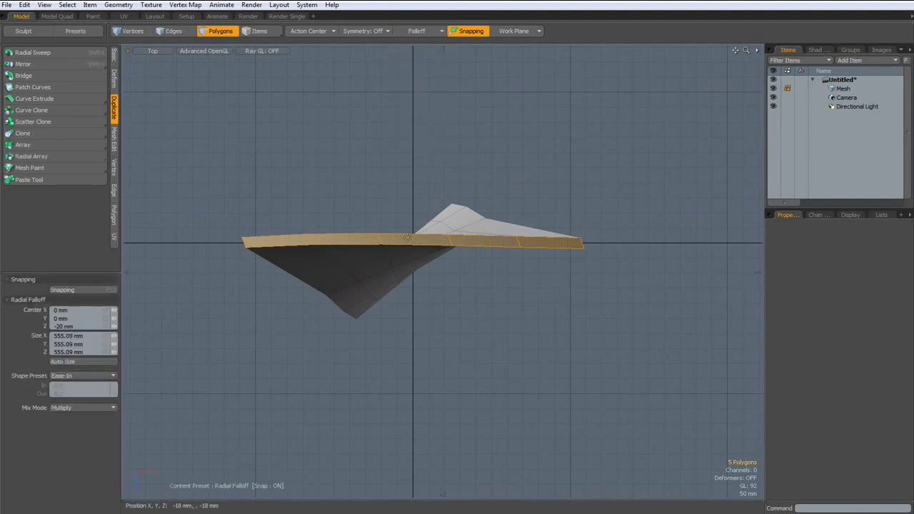
pyautogui.click(412, 239)
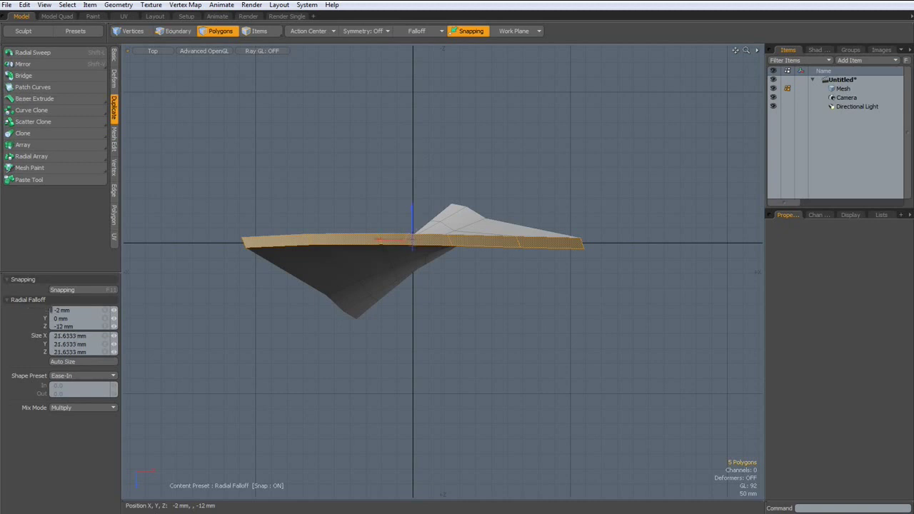
pyautogui.moveTo(583, 240); pyautogui.dragTo(585, 240)
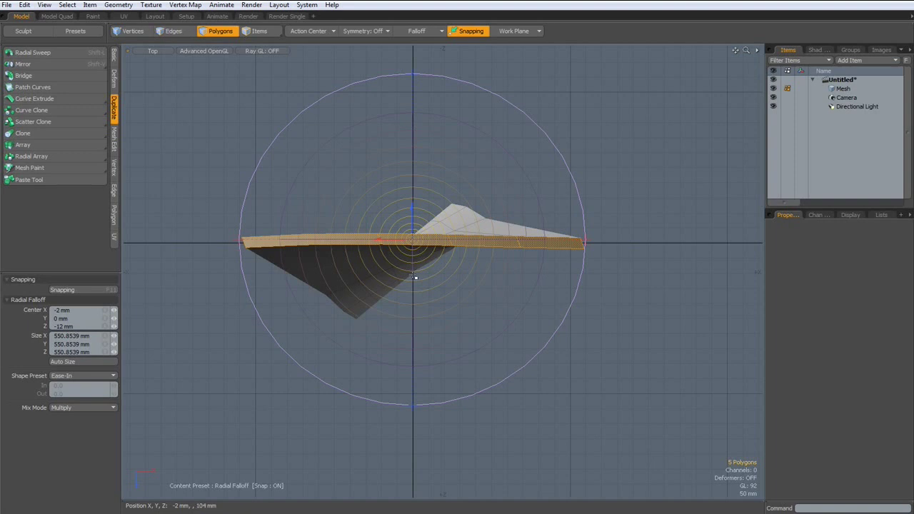
# Move the rim strip outward along Z with the radial falloff so it bulges into an arc, then drop the selection and falloff.
pyautogui.press('w')
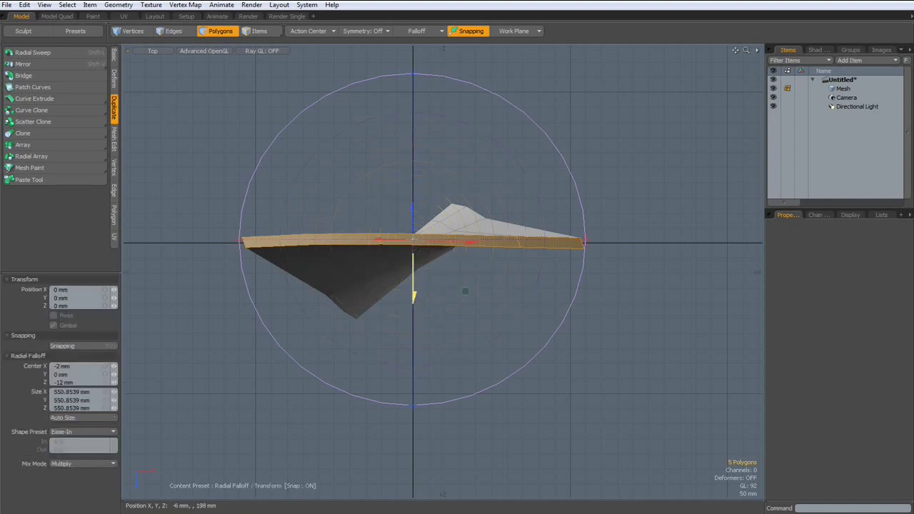
pyautogui.moveTo(464, 291); pyautogui.dragTo(413, 270)
pyautogui.press('q')
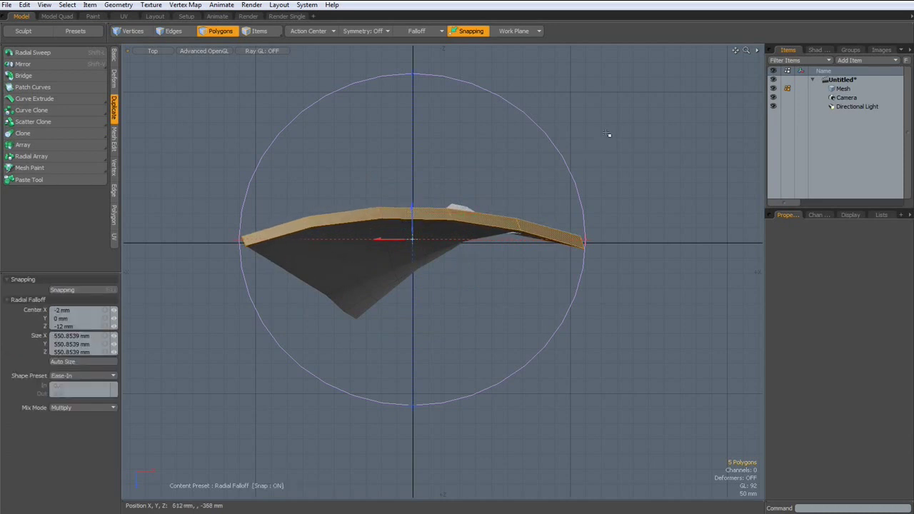
pyautogui.click(606, 134)
pyautogui.click(434, 29)
pyautogui.click(434, 29)
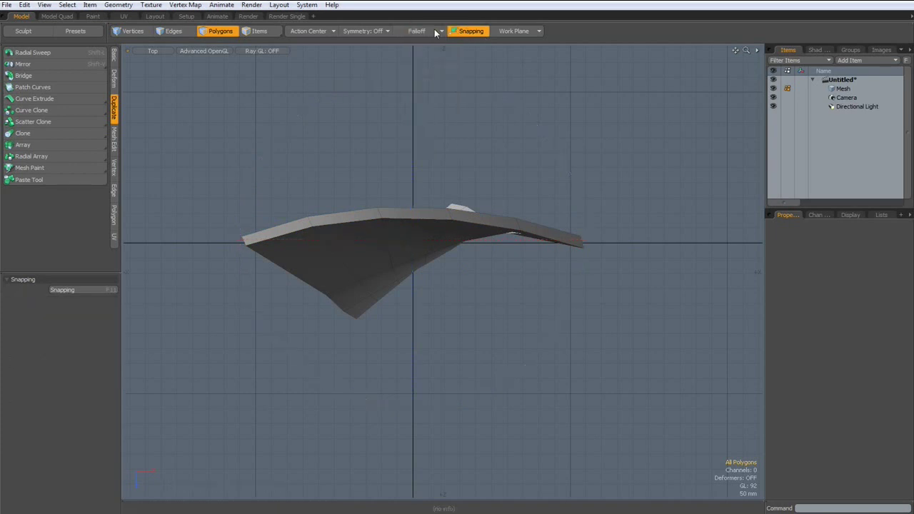
# Reset the work plane and fit the whole swept shape in the top view.
pyautogui.click(506, 30)
pyautogui.click(506, 30)
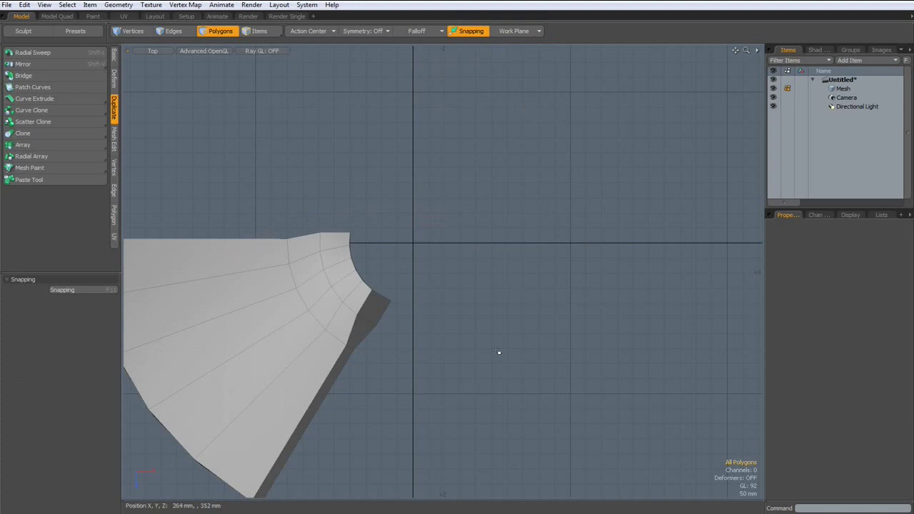
pyautogui.moveTo(499, 352); pyautogui.dragTo(569, 346, button='middle')
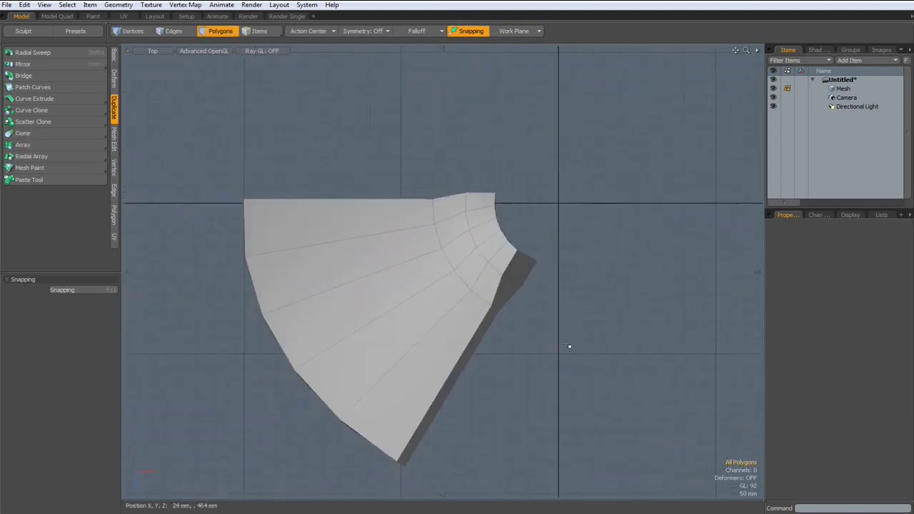
pyautogui.press('a')
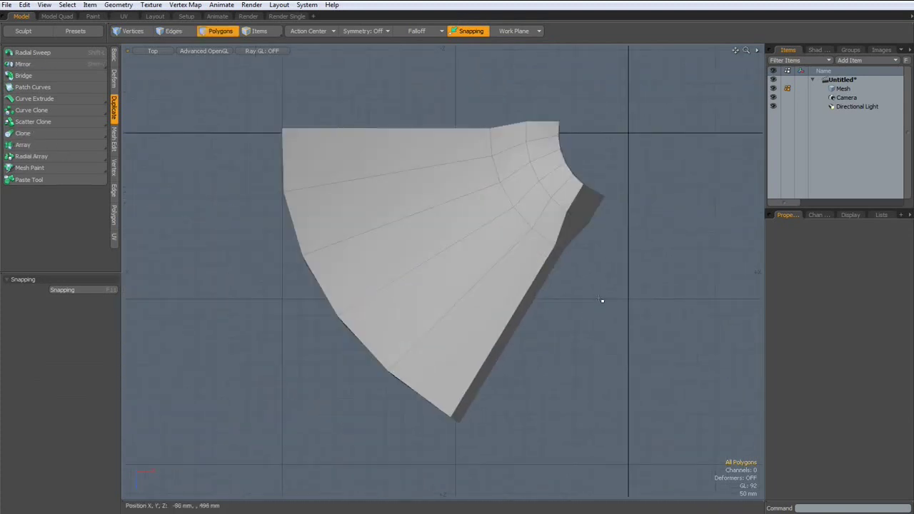
# In the perspective view, select the strip of five polygons along the shape's inner edge and delete it.
pyautogui.keyDown('alt'); pyautogui.moveTo(591, 283); pyautogui.dragTo(468, 268); pyautogui.keyUp('alt')
pyautogui.hotkey('ctrl', 'space')
pyautogui.click(553, 269)
pyautogui.keyDown('alt'); pyautogui.moveTo(330, 281); pyautogui.dragTo(305, 238); pyautogui.keyUp('alt')
pyautogui.moveTo(350, 207); pyautogui.dragTo(362, 227)
pyautogui.press('Up')
pyautogui.press('Up')
pyautogui.press('Up')
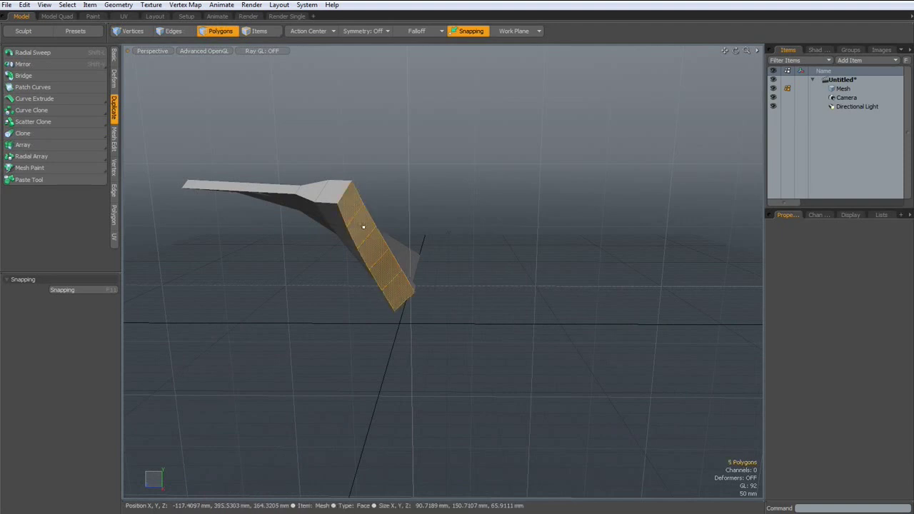
pyautogui.press('Escape')
# Toggle off the work plane grid in the perspective view.
pyautogui.keyDown('alt'); pyautogui.moveTo(361, 225); pyautogui.dragTo(584, 249); pyautogui.keyUp('alt')
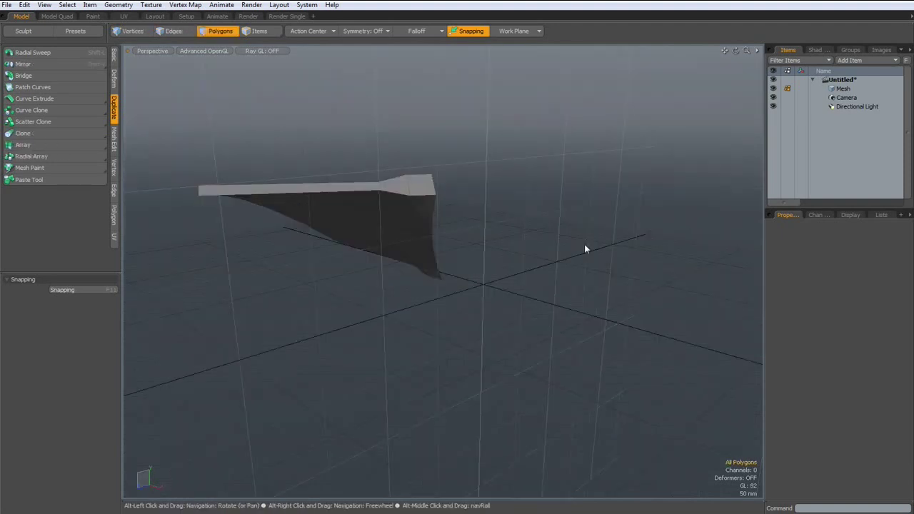
pyautogui.hotkey('ctrl', '2')
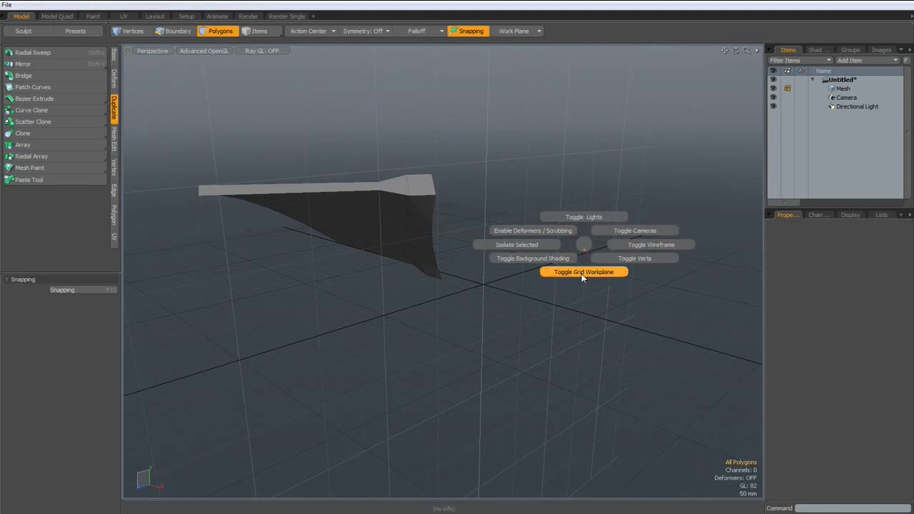
pyautogui.click(581, 275)
# In vertex mode, select the upper inner corner vertex of the sweep's raised end and copy its Y position.
pyautogui.scroll(3, 431, 181)
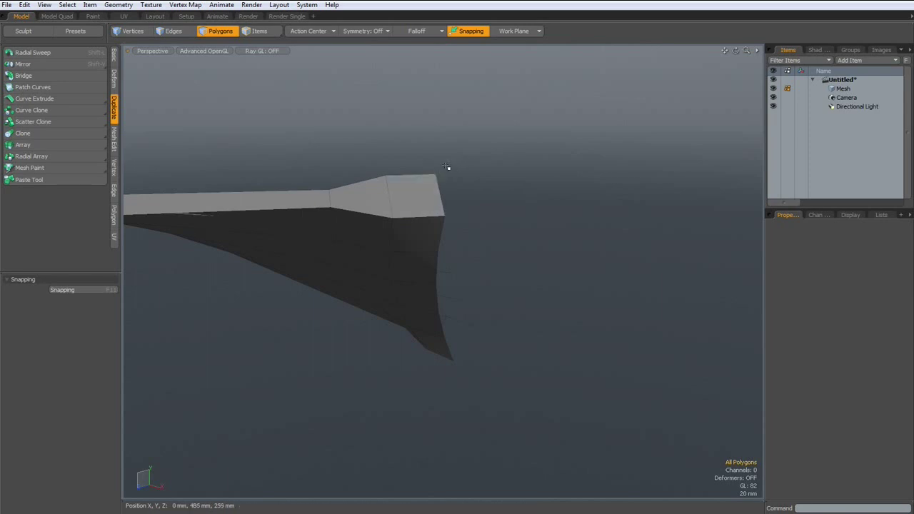
pyautogui.press('1')
pyautogui.click(436, 174)
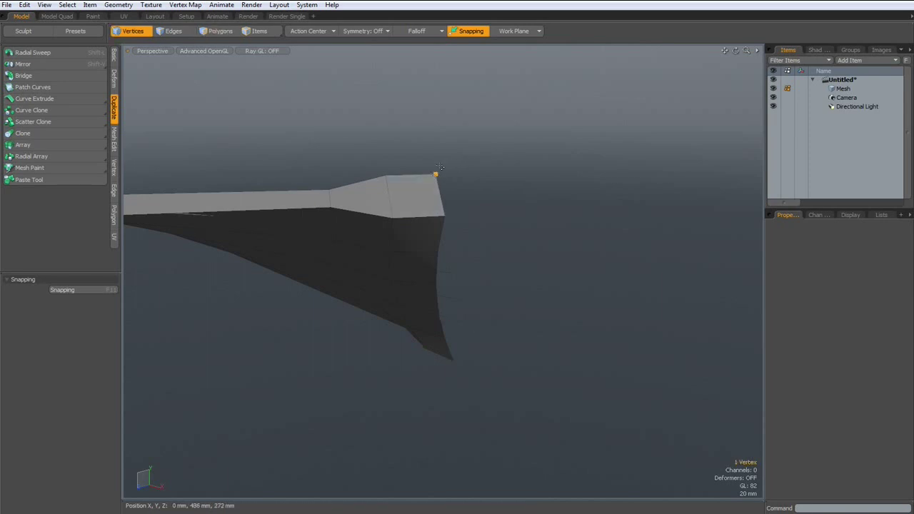
pyautogui.click(882, 216)
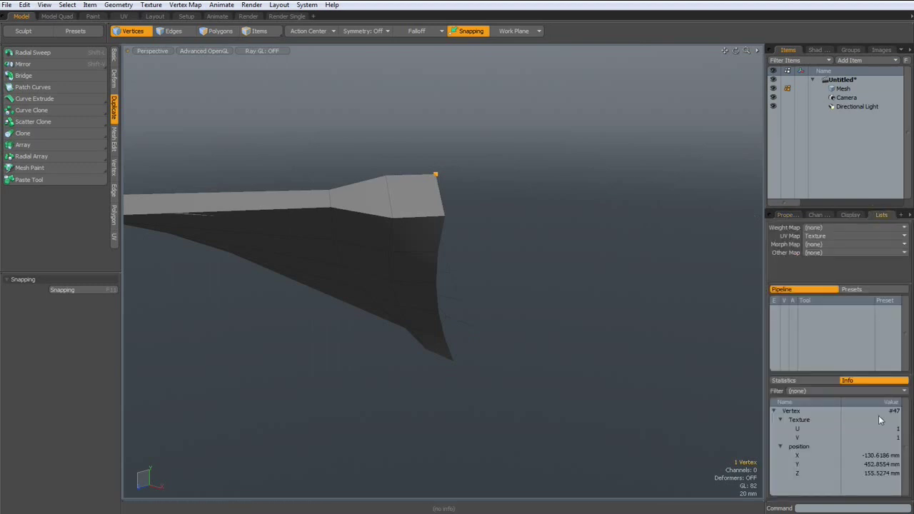
pyautogui.doubleClick(880, 465)
pyautogui.hotkey('ctrl', 'c')
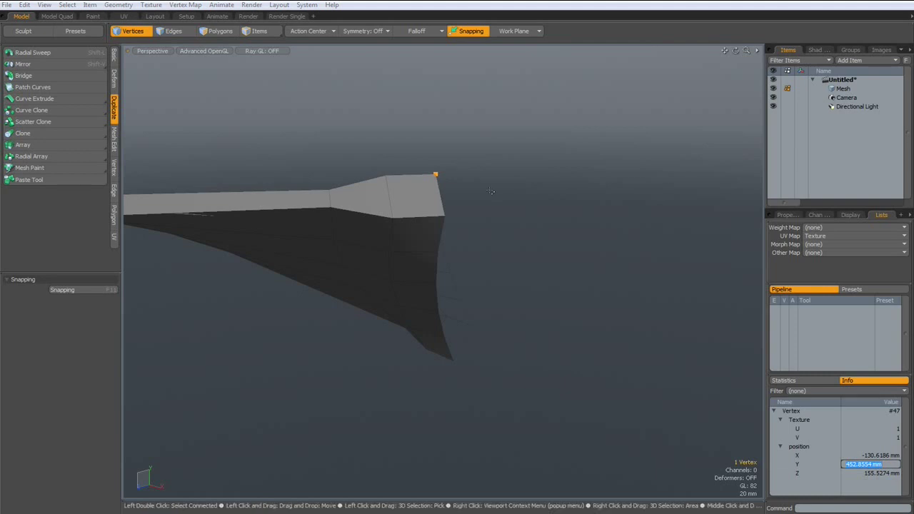
pyautogui.press('Return')
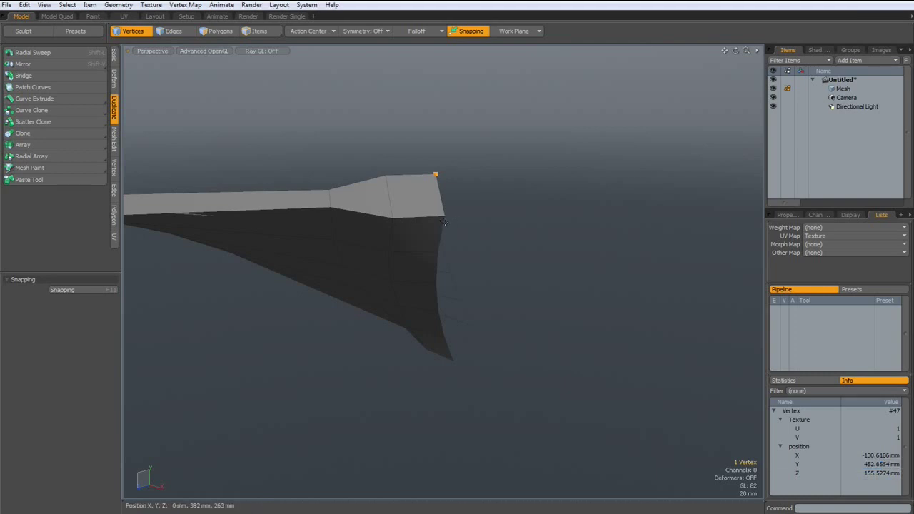
# Add the other three vertices of the raised end's innermost polygon to the selection and set their Y position to 452.8554 mm.
pyautogui.keyDown('shift'); pyautogui.click(443, 220); pyautogui.keyUp('shift')
pyautogui.keyDown('shift'); pyautogui.click(394, 218); pyautogui.keyUp('shift')
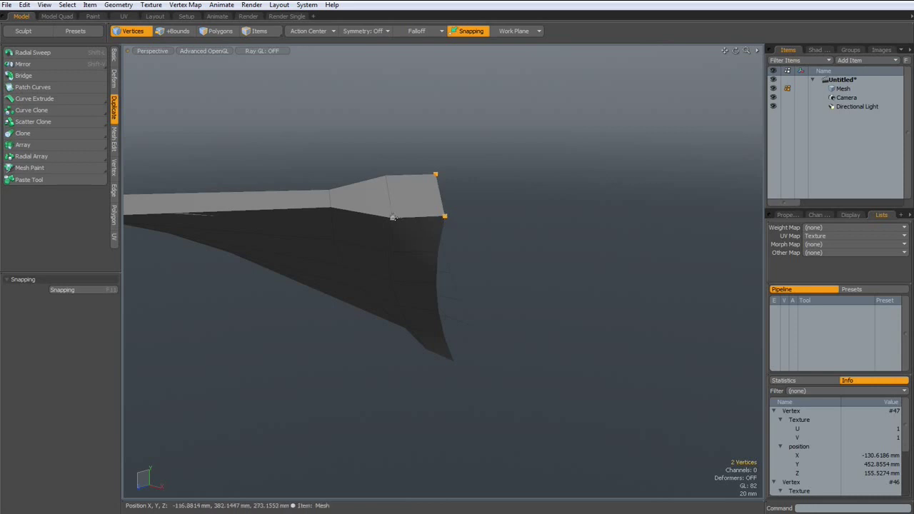
pyautogui.keyDown('shift'); pyautogui.click(384, 176); pyautogui.keyUp('shift')
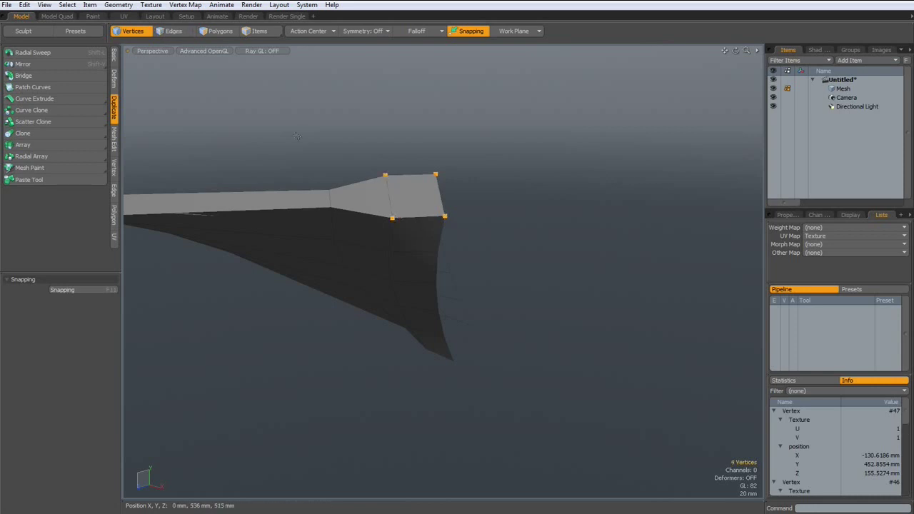
pyautogui.click(114, 169)
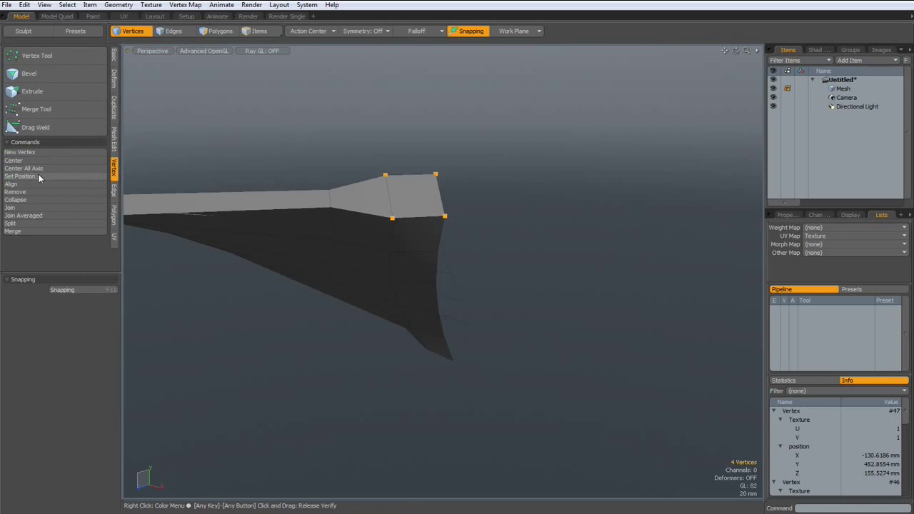
pyautogui.click(39, 177)
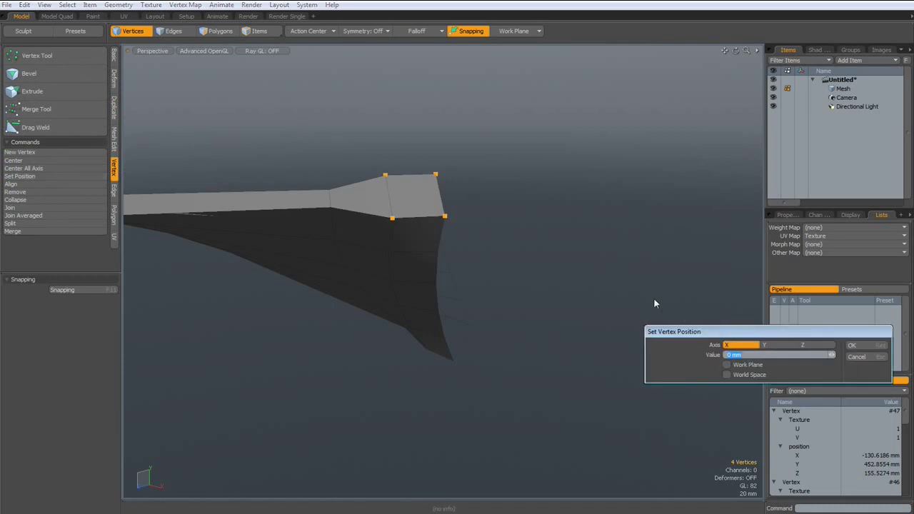
pyautogui.hotkey('ctrl', 'v')
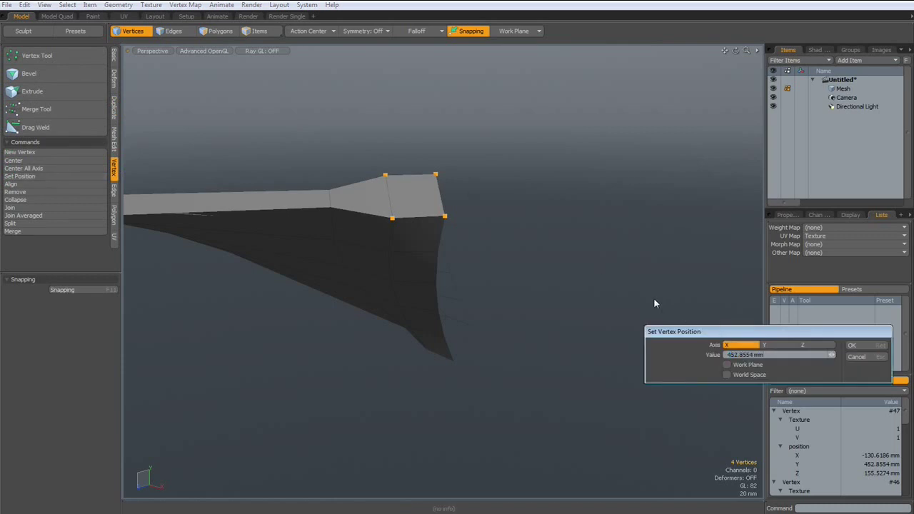
pyautogui.click(770, 345)
pyautogui.click(851, 346)
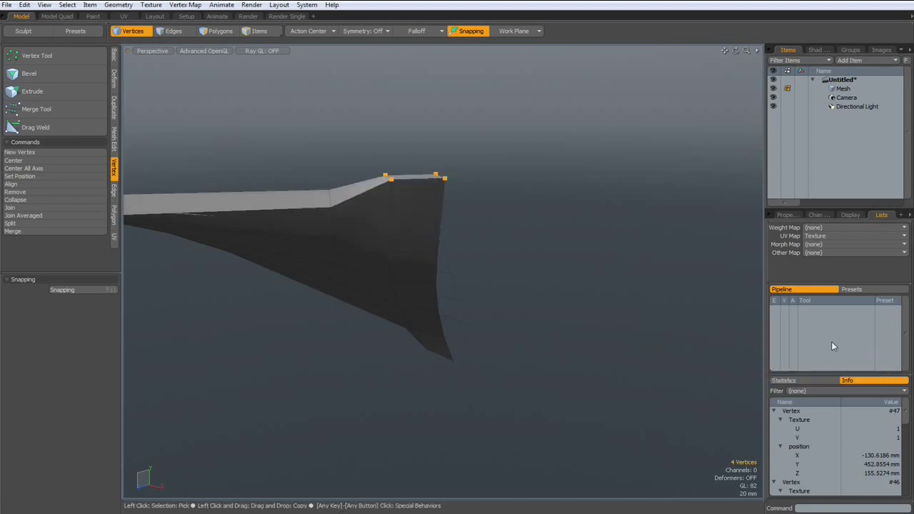
# Select the inner corner vertex at the sweep's low end and copy its Y position.
pyautogui.moveTo(497, 339)
pyautogui.keyDown('alt'); pyautogui.mouseDown()
pyautogui.moveTo(448, 197)
pyautogui.moveTo(456, 301)
pyautogui.moveTo(489, 333)
pyautogui.mouseUp(); pyautogui.keyUp('alt')
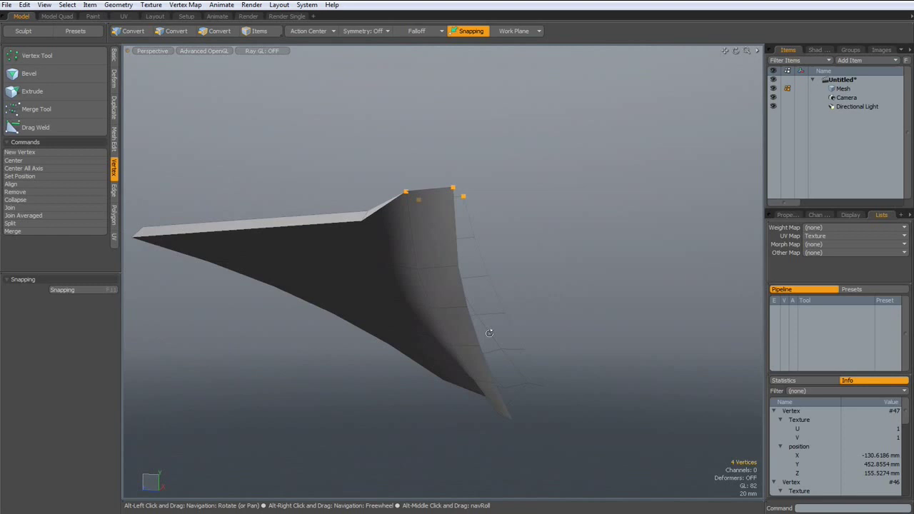
pyautogui.click(512, 420)
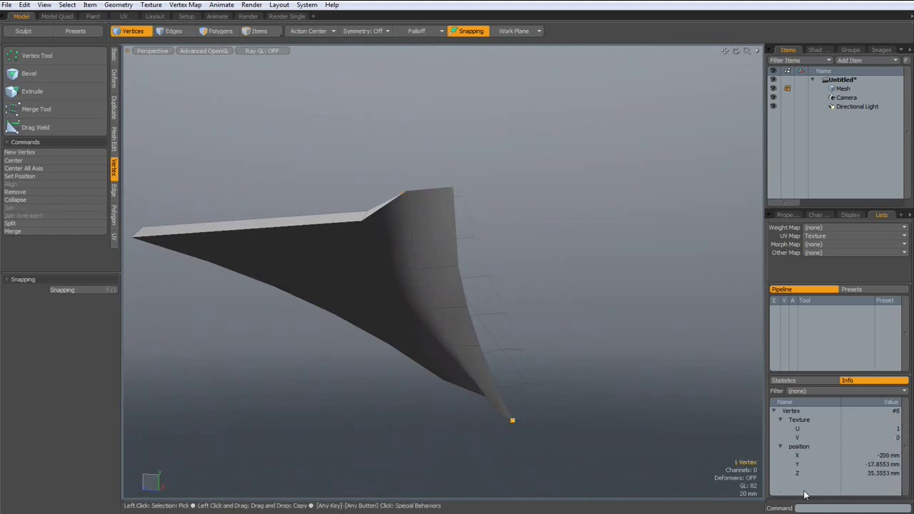
pyautogui.click(890, 465)
pyautogui.hotkey('ctrl', 'c')
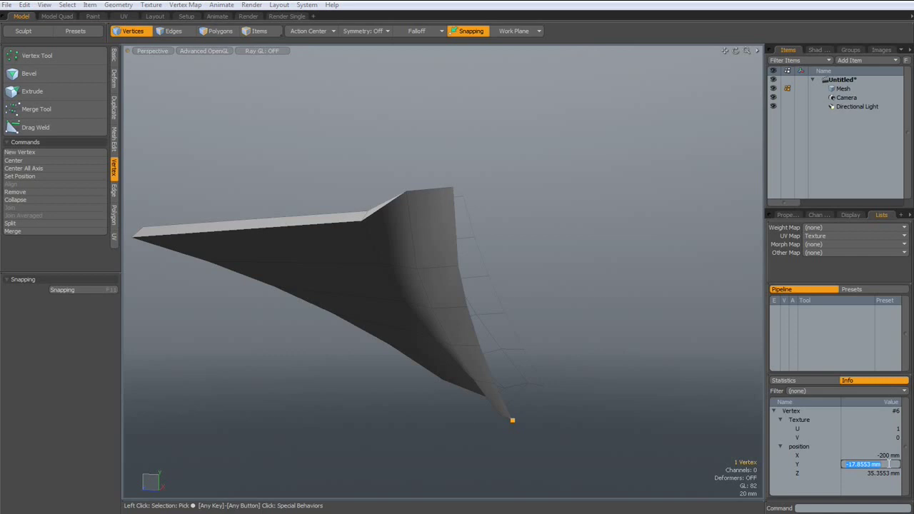
# Add the other three vertices of the low end's innermost polygon to the selection and set their Y position to -17.8553 mm.
pyautogui.press('Return')
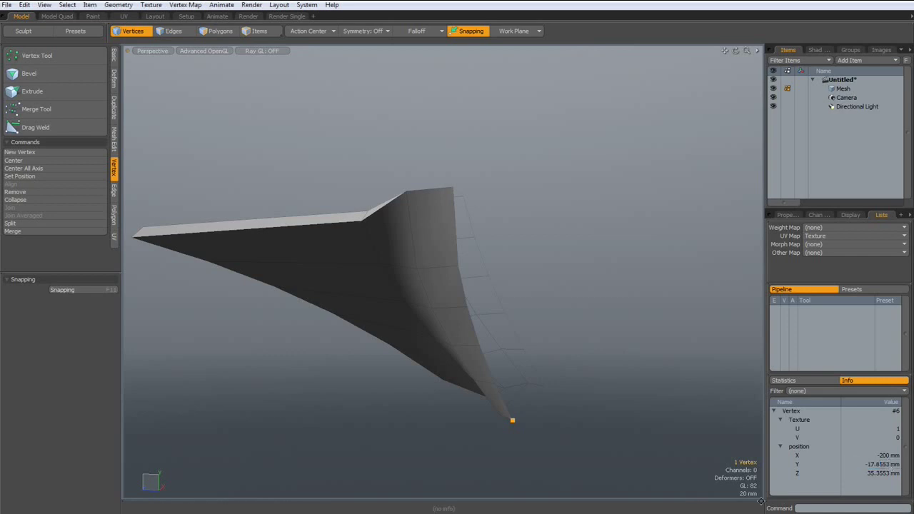
pyautogui.keyDown('shift'); pyautogui.click(542, 383); pyautogui.keyUp('shift')
pyautogui.keyDown('alt'); pyautogui.moveTo(618, 445); pyautogui.dragTo(544, 311); pyautogui.keyUp('alt')
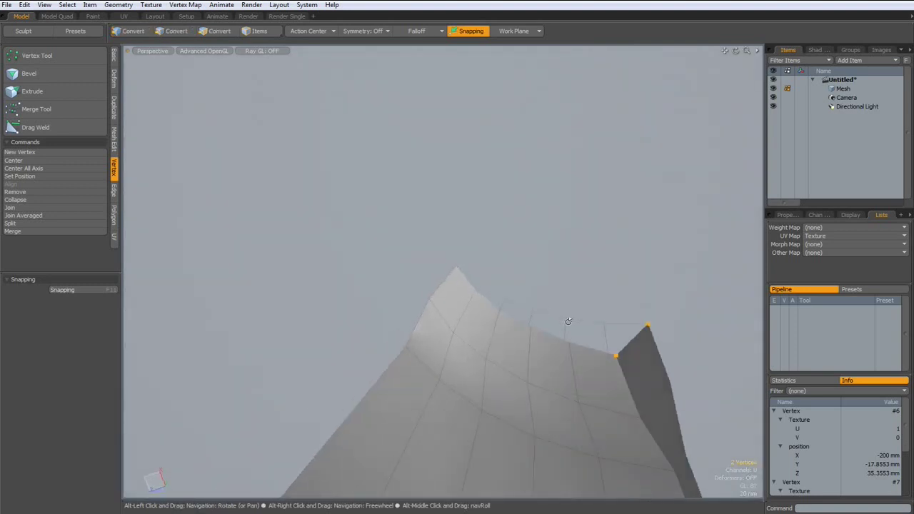
pyautogui.keyDown('shift'); pyautogui.click(641, 419); pyautogui.keyUp('shift')
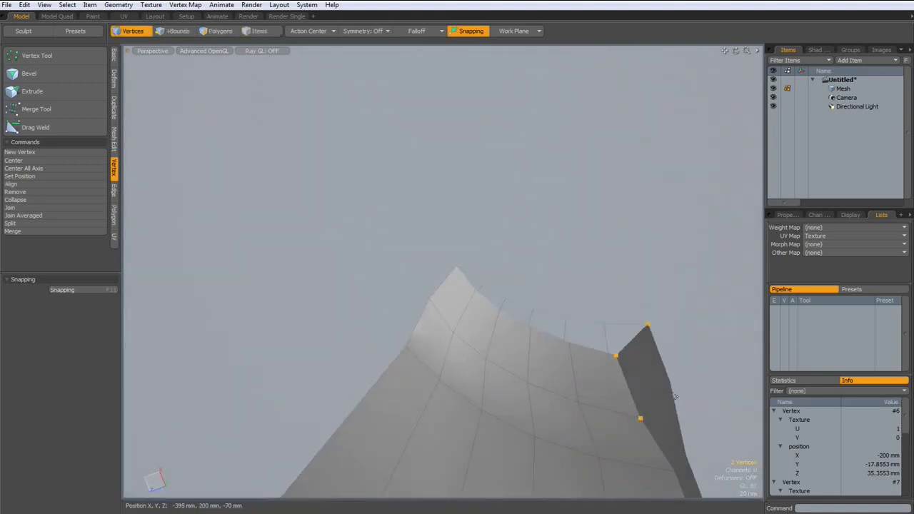
pyautogui.keyDown('shift'); pyautogui.click(671, 383); pyautogui.keyUp('shift')
pyautogui.click(29, 179)
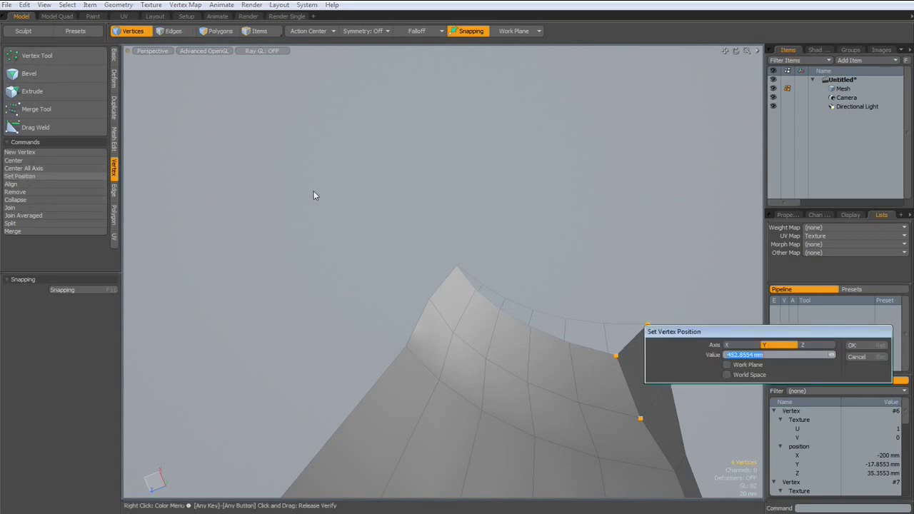
pyautogui.hotkey('ctrl', 'v')
pyautogui.press('Return')
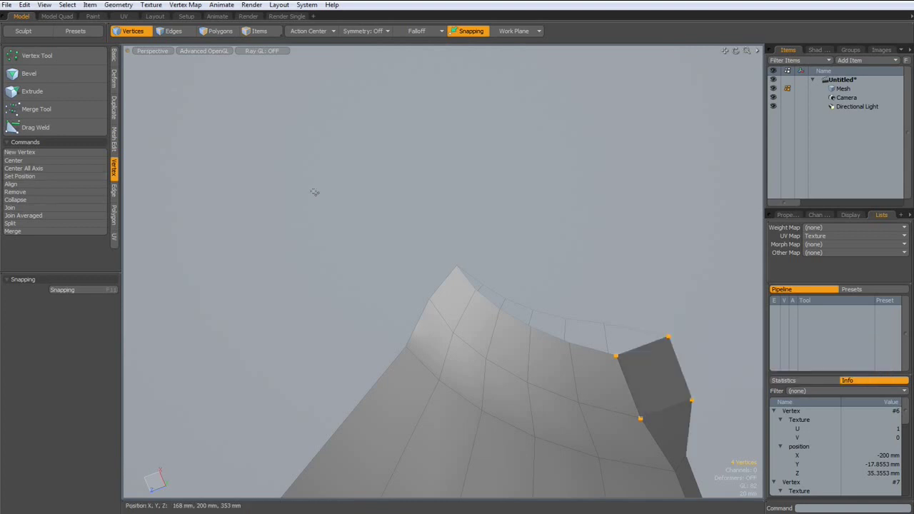
# Switch to edge mode in the Top view and clear the edge selection.
pyautogui.press('alt')
pyautogui.keyDown('alt'); pyautogui.moveTo(470, 251); pyautogui.dragTo(590, 433); pyautogui.keyUp('alt')
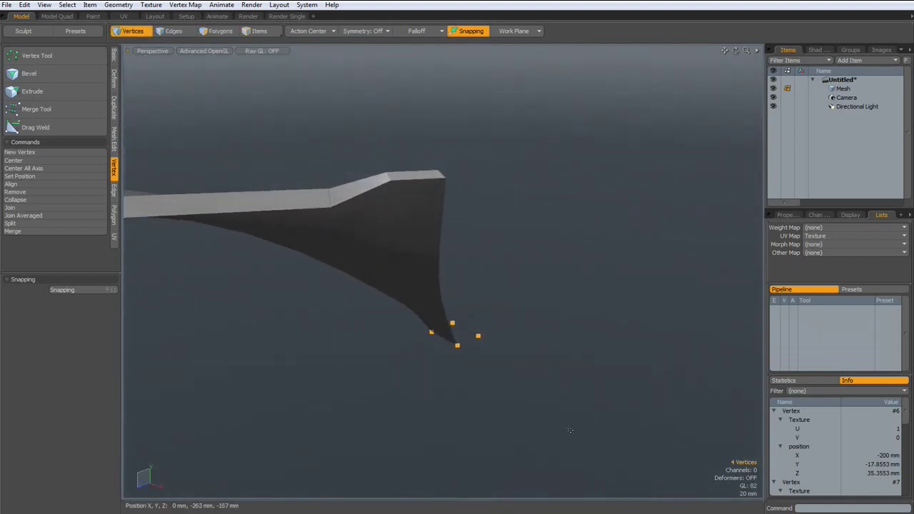
pyautogui.press('2')
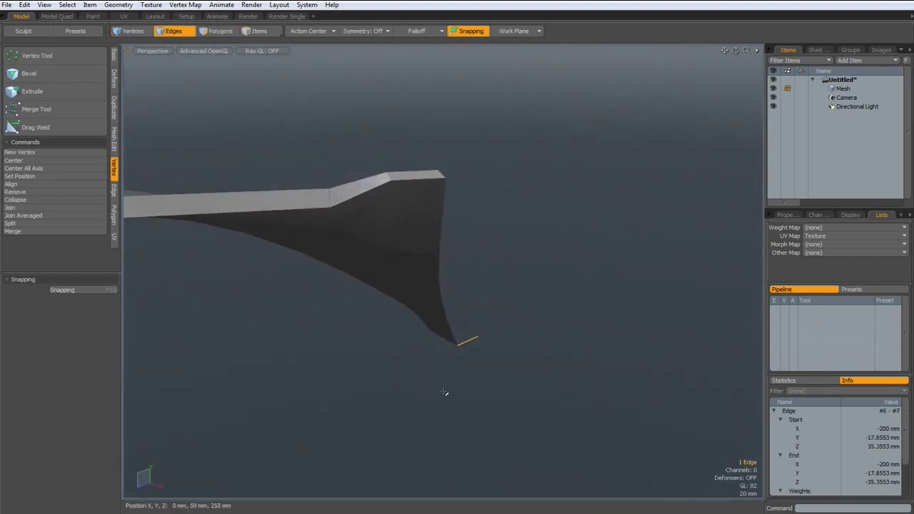
pyautogui.press('KP_1')
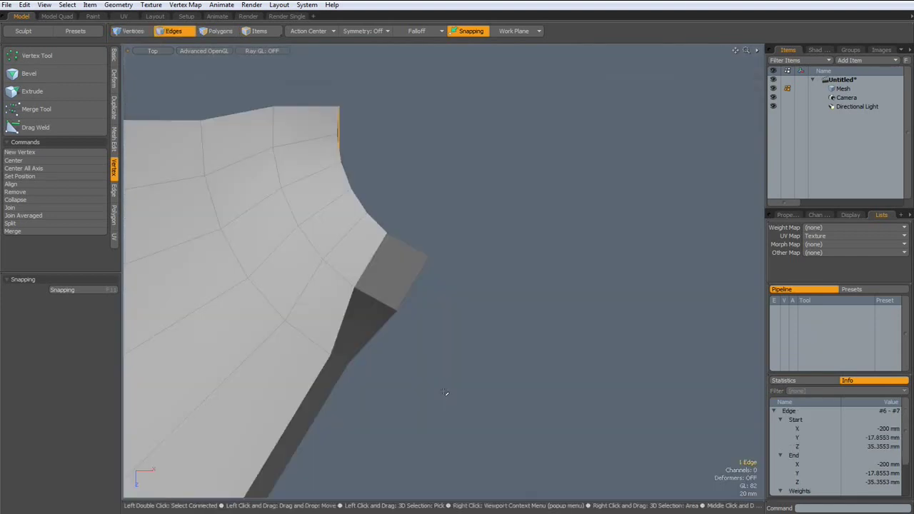
pyautogui.click(429, 174)
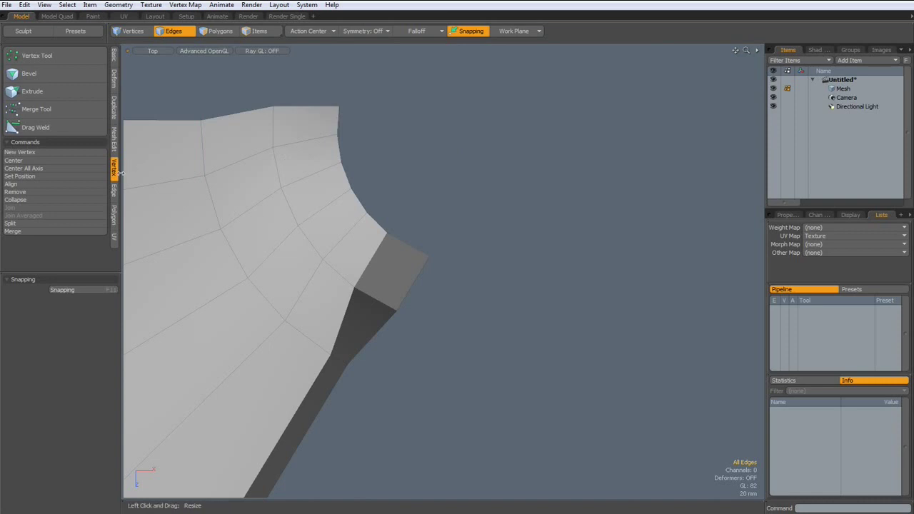
# Apply a Radial Array to the segment around the Y axis, using Origin as the action center.
pyautogui.click(115, 123)
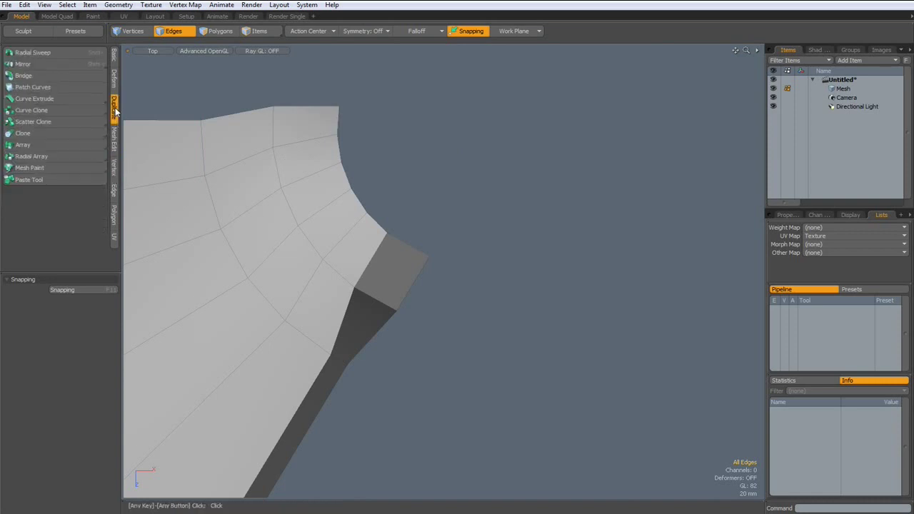
pyautogui.click(44, 157)
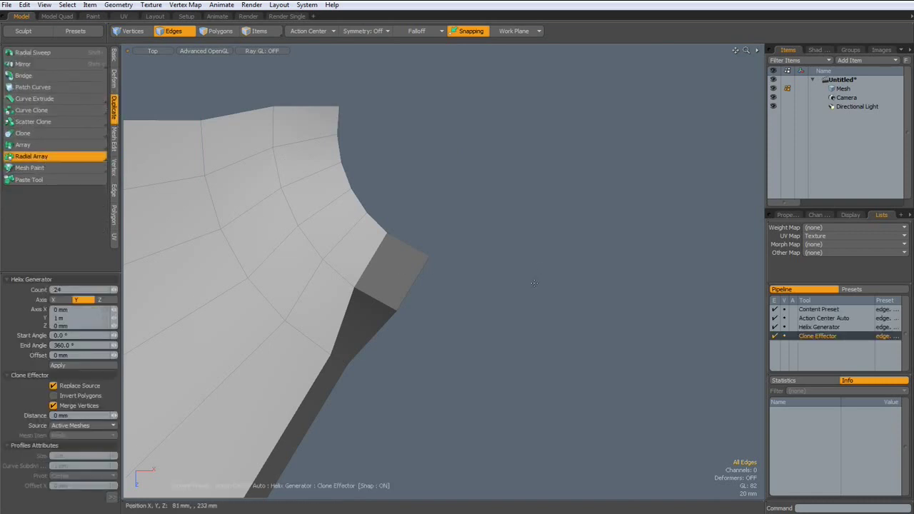
pyautogui.keyDown('alt'); pyautogui.keyDown('shift'); pyautogui.moveTo(508, 259); pyautogui.dragTo(517, 374); pyautogui.keyUp('shift'); pyautogui.keyUp('alt')
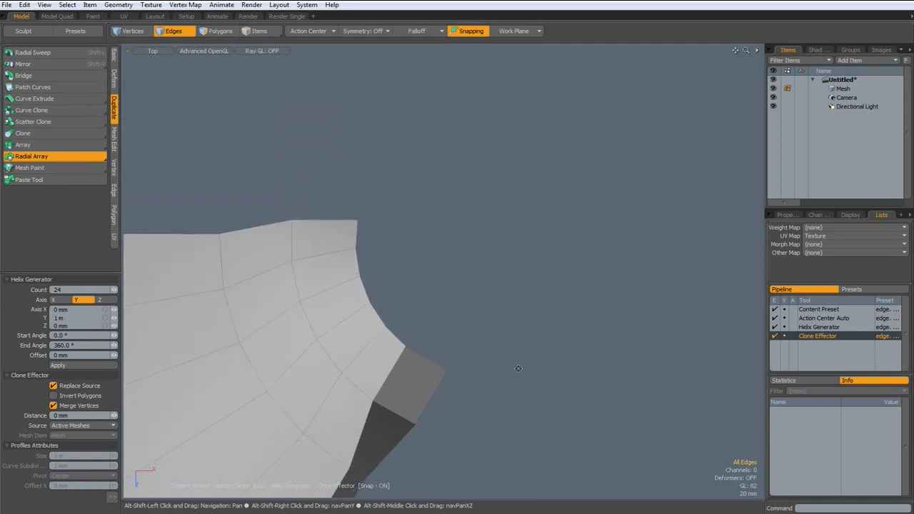
pyautogui.click(308, 31)
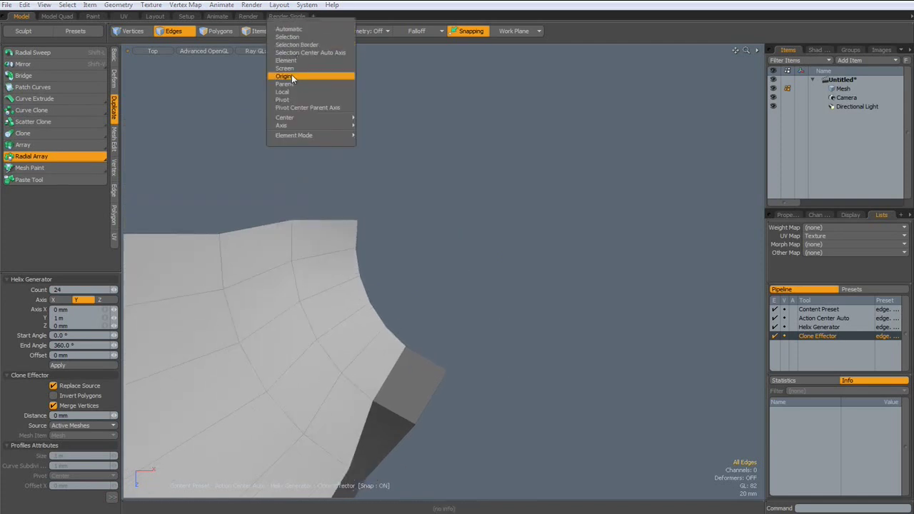
pyautogui.click(289, 76)
pyautogui.click(450, 157)
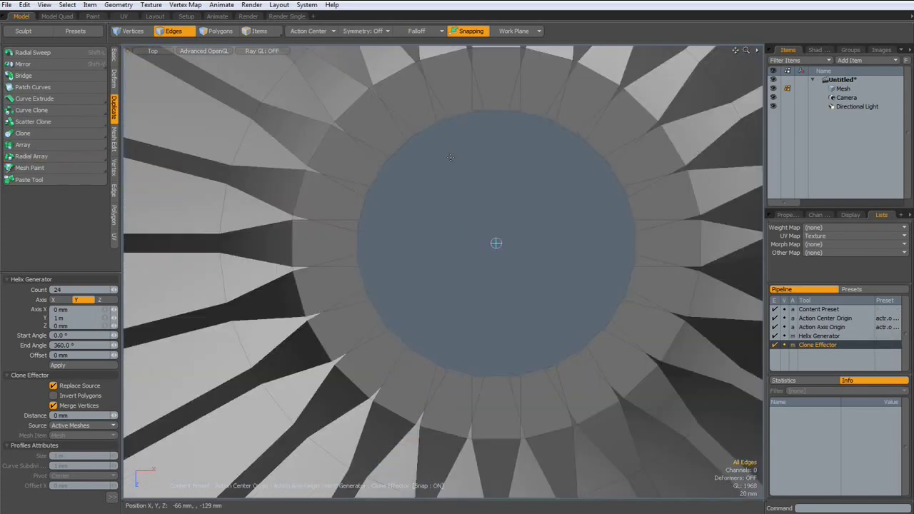
# Set the radial array count to 5, return to the Perspective view and drop the tool.
pyautogui.click(57, 290)
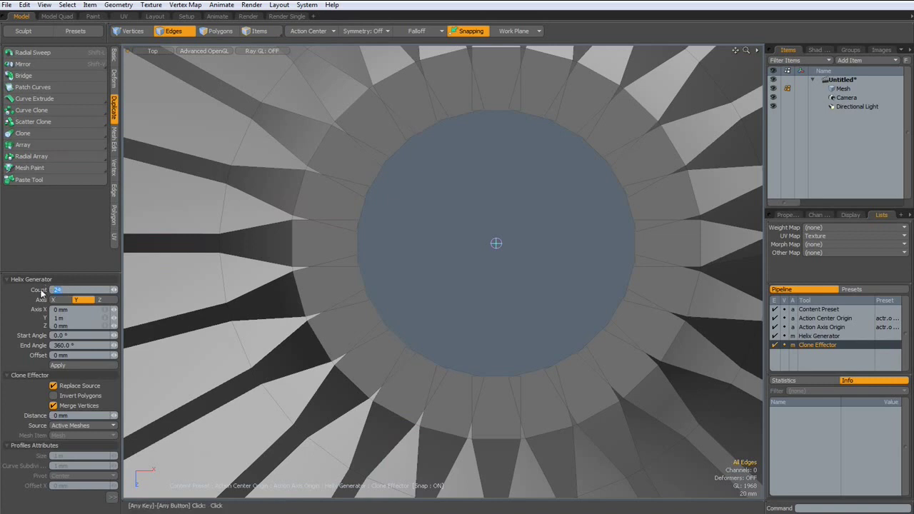
pyautogui.write('5')
pyautogui.press('Return')
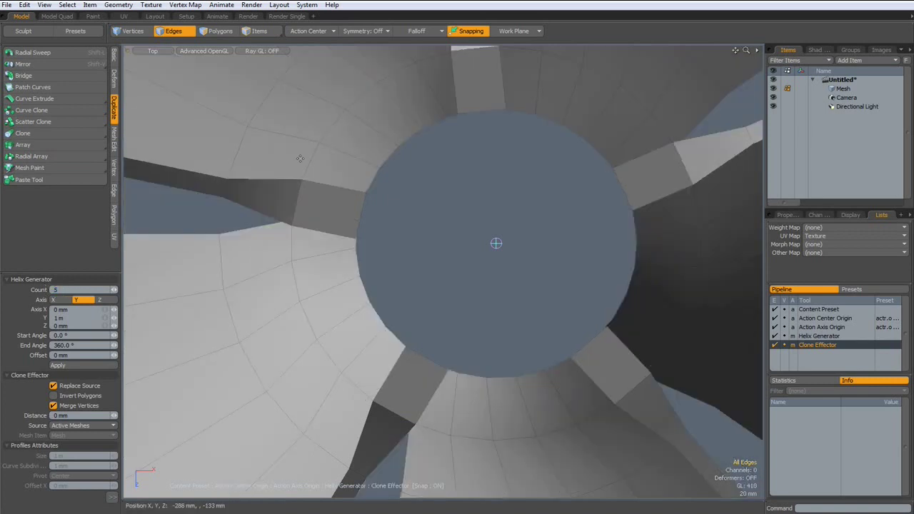
pyautogui.hotkey('ctrl', 'space')
pyautogui.click(484, 212)
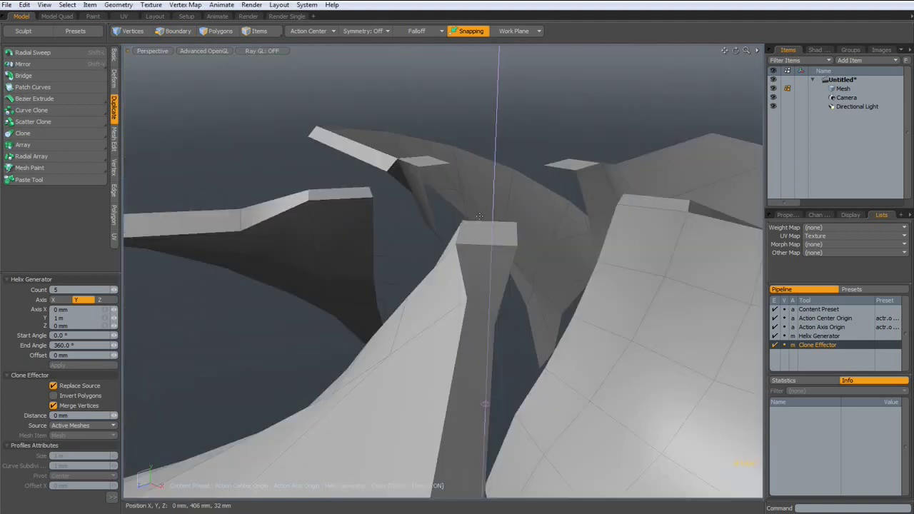
pyautogui.keyDown('alt'); pyautogui.moveTo(484, 212); pyautogui.dragTo(460, 291); pyautogui.keyUp('alt')
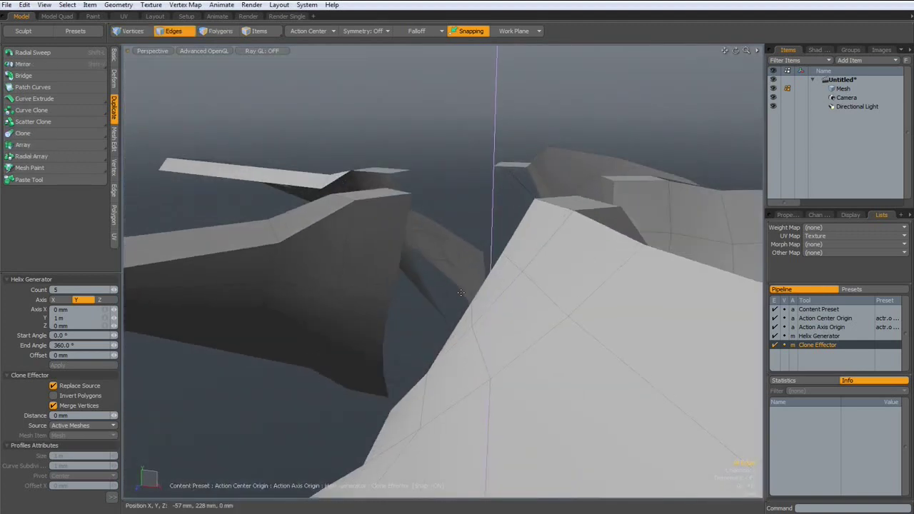
pyautogui.press('q')
pyautogui.press('space')
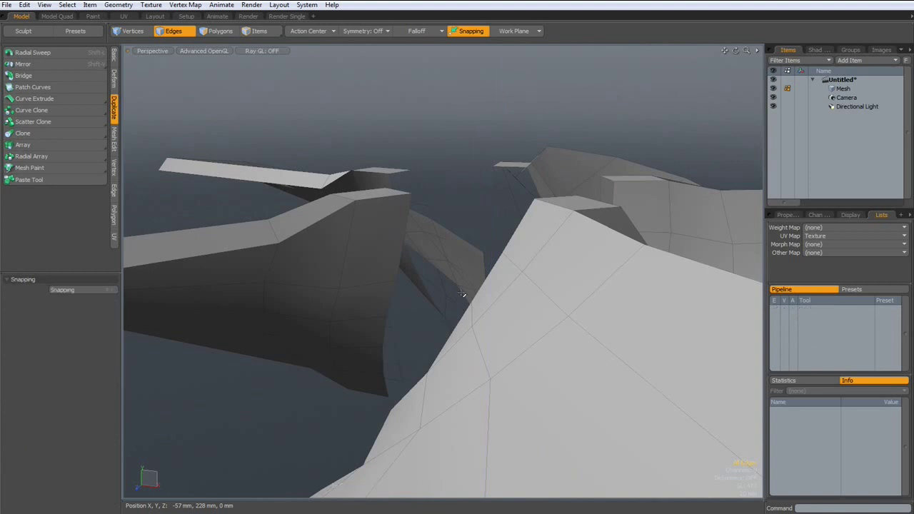
# Select the chain of inner edges running from the raised end to the low end on one blade.
pyautogui.keyDown('alt'); pyautogui.moveTo(393, 298); pyautogui.dragTo(476, 368); pyautogui.keyUp('alt')
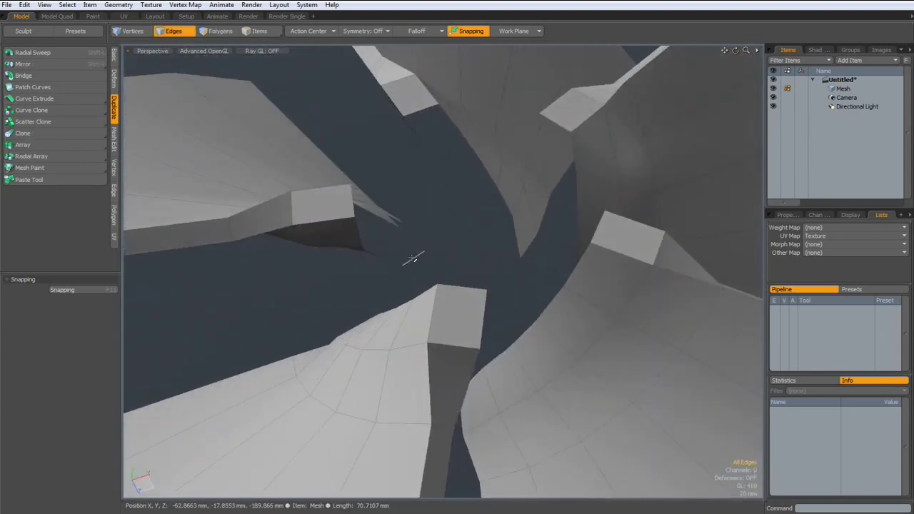
pyautogui.click(356, 232)
pyautogui.keyDown('alt'); pyautogui.moveTo(347, 286); pyautogui.dragTo(399, 237); pyautogui.keyUp('alt')
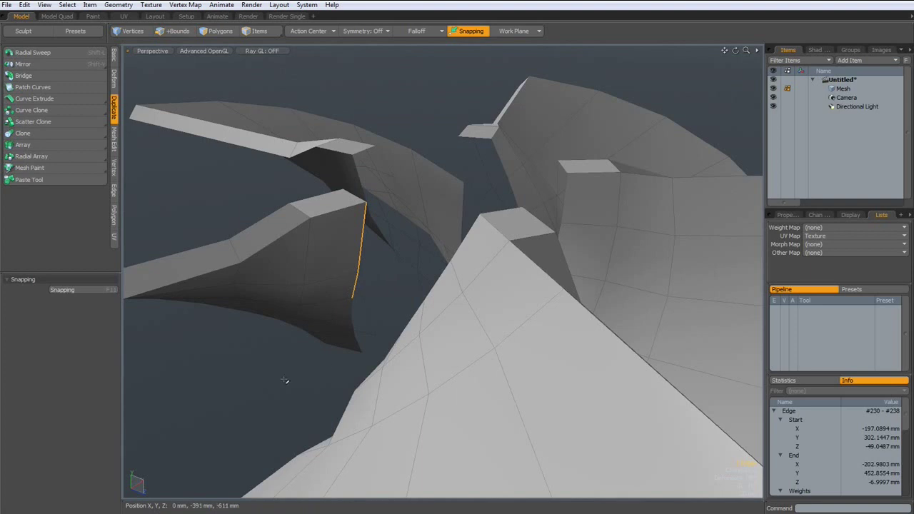
pyautogui.press('2')
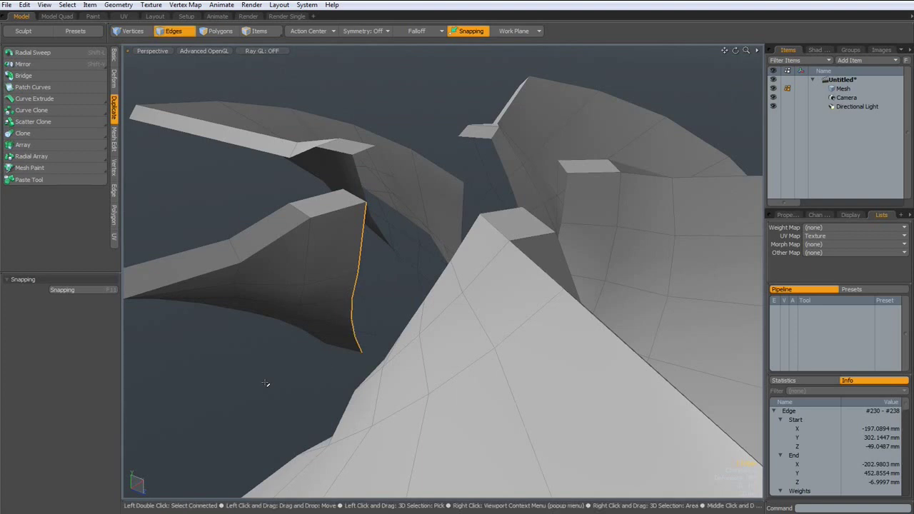
# Add the facing chain of five inner edges on the neighbouring blade to the selection.
pyautogui.press('alt')
pyautogui.keyDown('alt'); pyautogui.moveTo(457, 307); pyautogui.dragTo(467, 300); pyautogui.keyUp('alt')
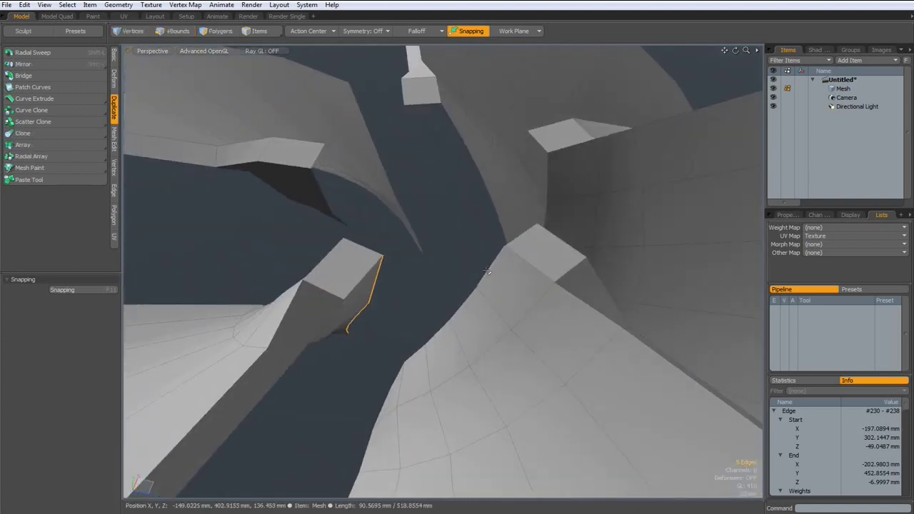
pyautogui.keyDown('shift'); pyautogui.click(467, 299); pyautogui.keyUp('shift')
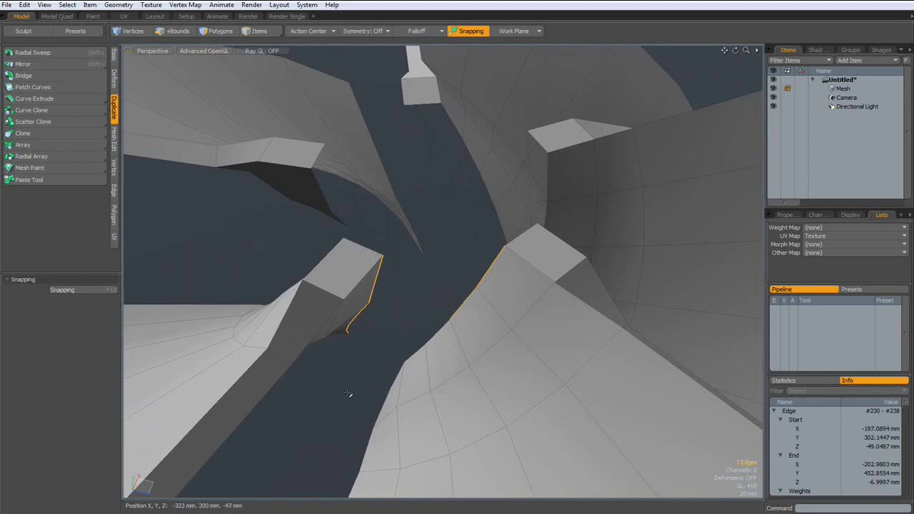
pyautogui.press('Up')
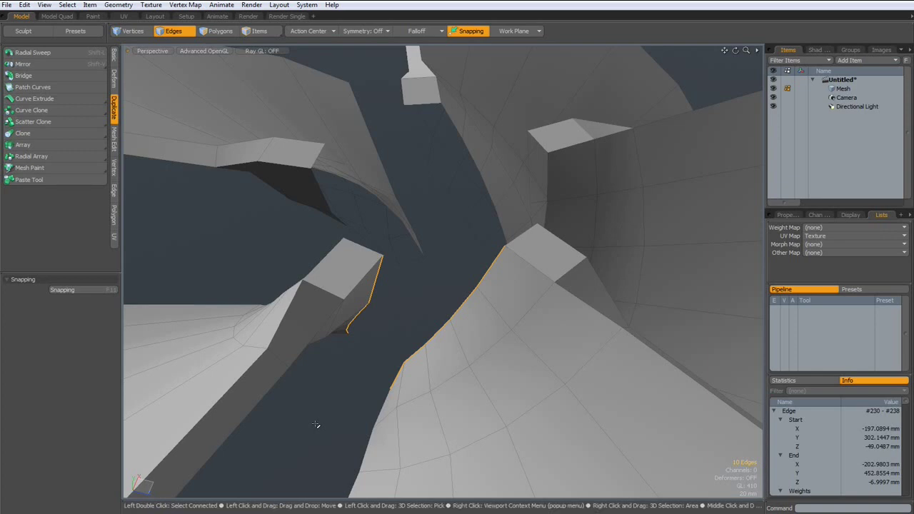
# Bridge the selected facing edge chains of the two neighbouring blades with 1 segment in Curve mode.
pyautogui.keyDown('alt'); pyautogui.moveTo(316, 425); pyautogui.dragTo(408, 291); pyautogui.keyUp('alt')
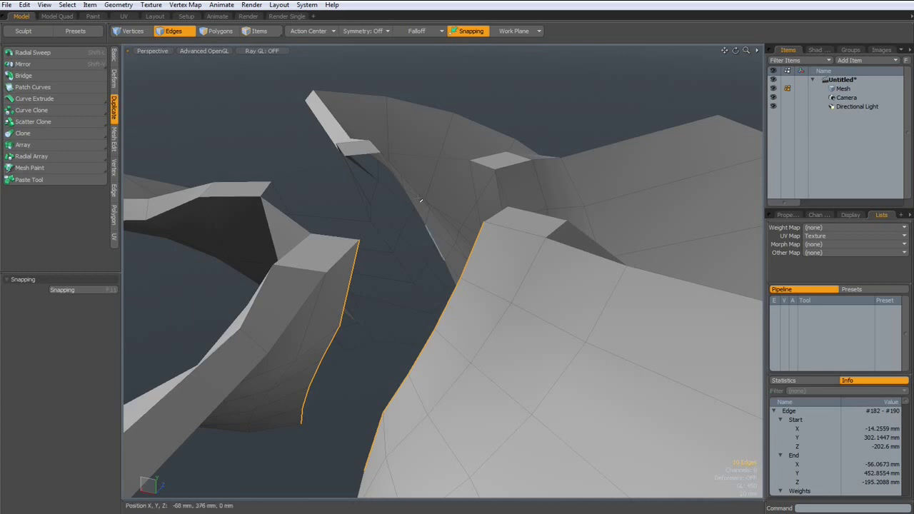
pyautogui.click(33, 75)
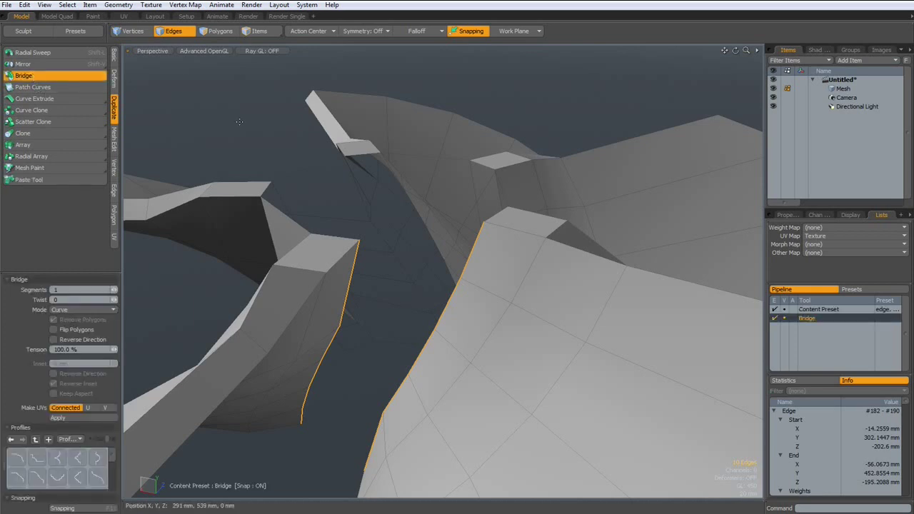
pyautogui.click(240, 121)
pyautogui.press('space')
# Select the open border loops at the hub's upper and lower ends and cap both with polygons.
pyautogui.keyDown('alt'); pyautogui.moveTo(289, 182); pyautogui.dragTo(350, 253); pyautogui.keyUp('alt')
pyautogui.doubleClick(359, 288)
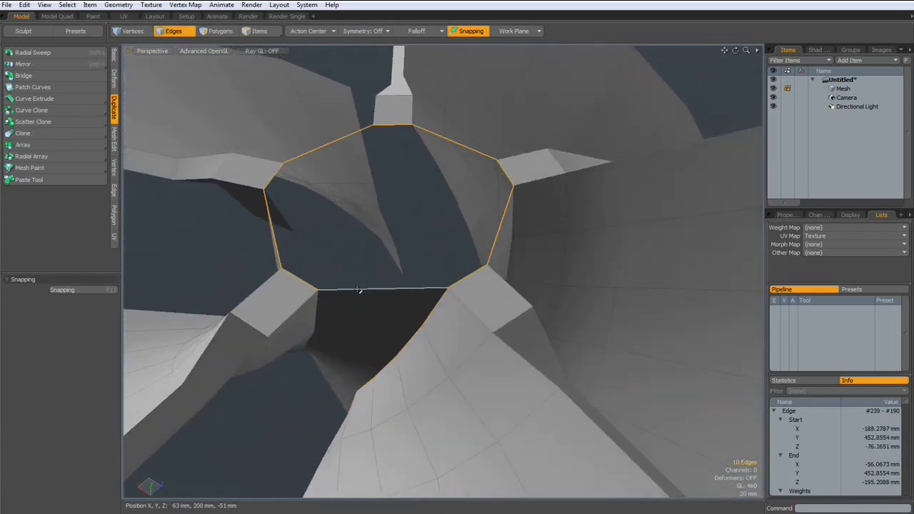
pyautogui.keyDown('alt'); pyautogui.moveTo(351, 343); pyautogui.dragTo(432, 322); pyautogui.keyUp('alt')
pyautogui.keyDown('shift'); pyautogui.doubleClick(435, 328); pyautogui.keyUp('shift')
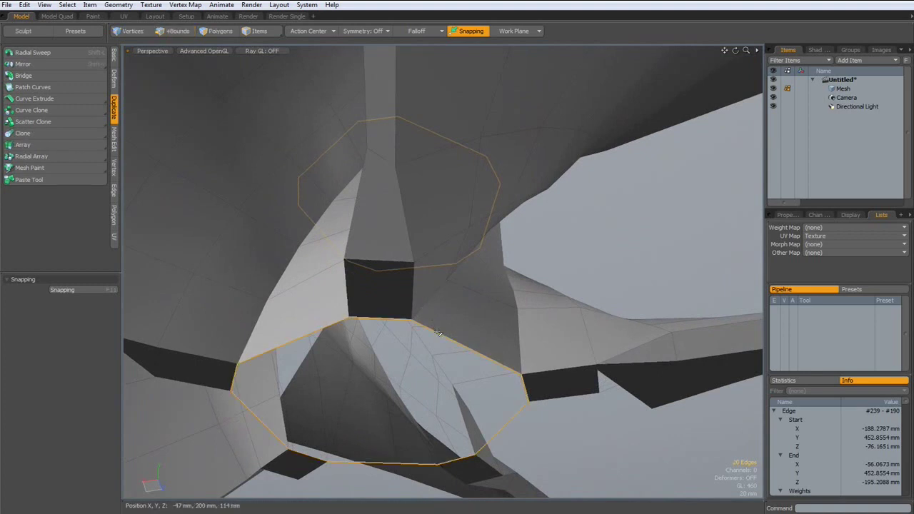
pyautogui.press('p')
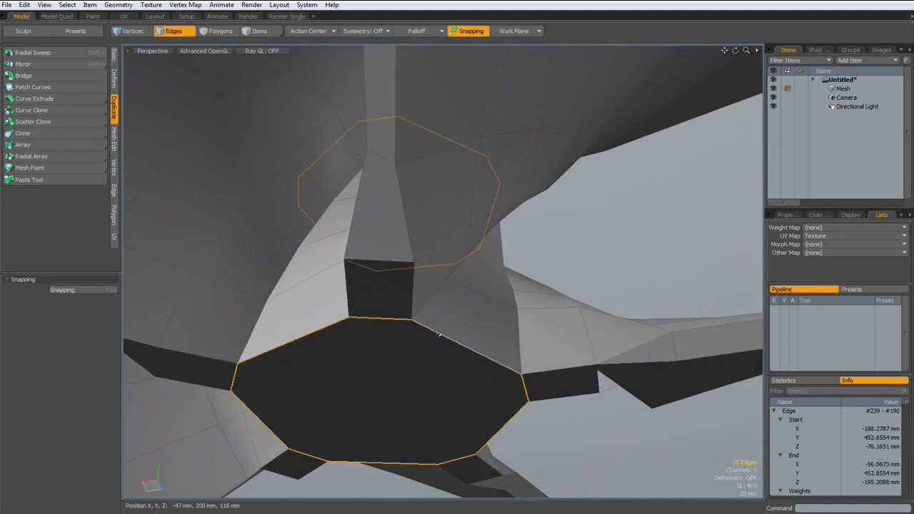
# In polygon mode, run the perfectCircle.pl script on the two hub cap polygons.
pyautogui.keyDown('alt'); pyautogui.moveTo(503, 180); pyautogui.dragTo(435, 334); pyautogui.keyUp('alt')
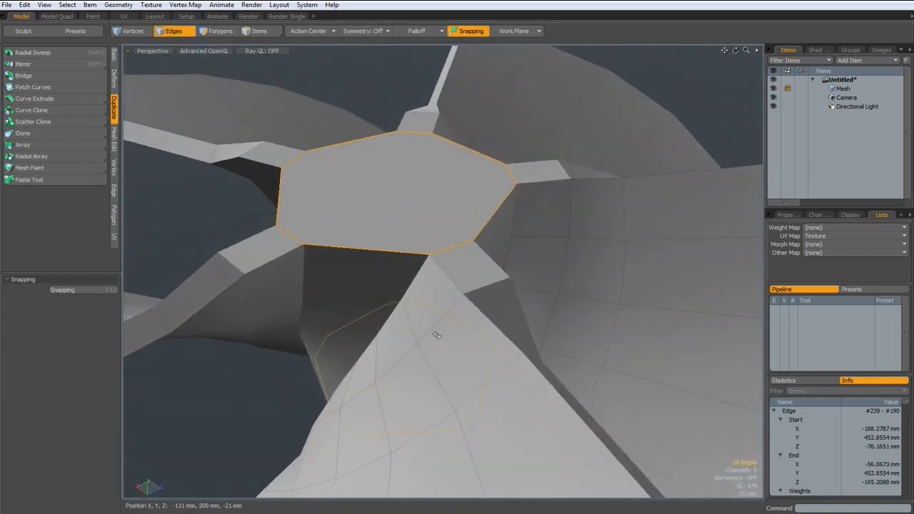
pyautogui.press('3')
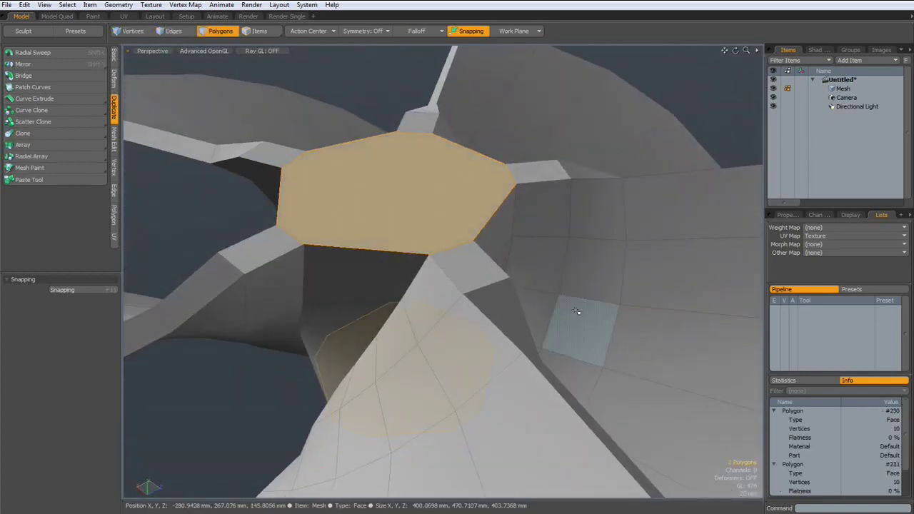
pyautogui.click(307, 6)
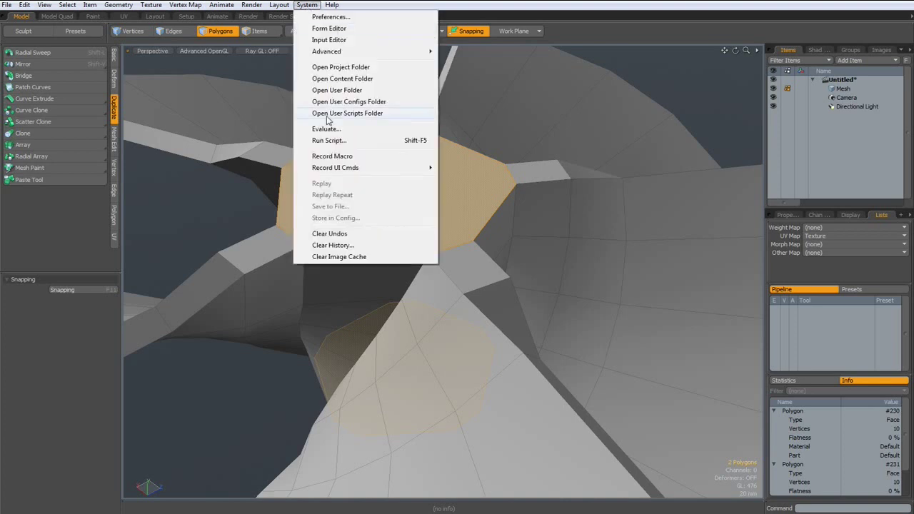
pyautogui.click(334, 140)
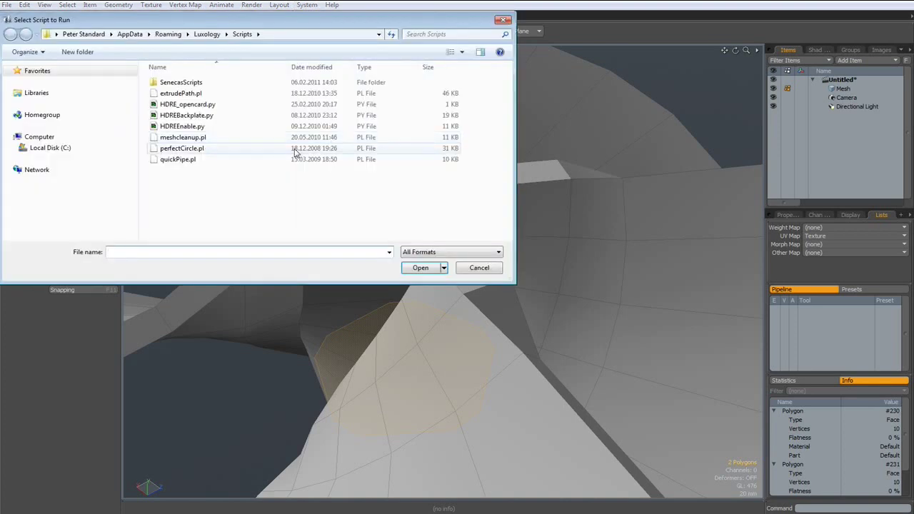
pyautogui.click(192, 151)
pyautogui.click(431, 269)
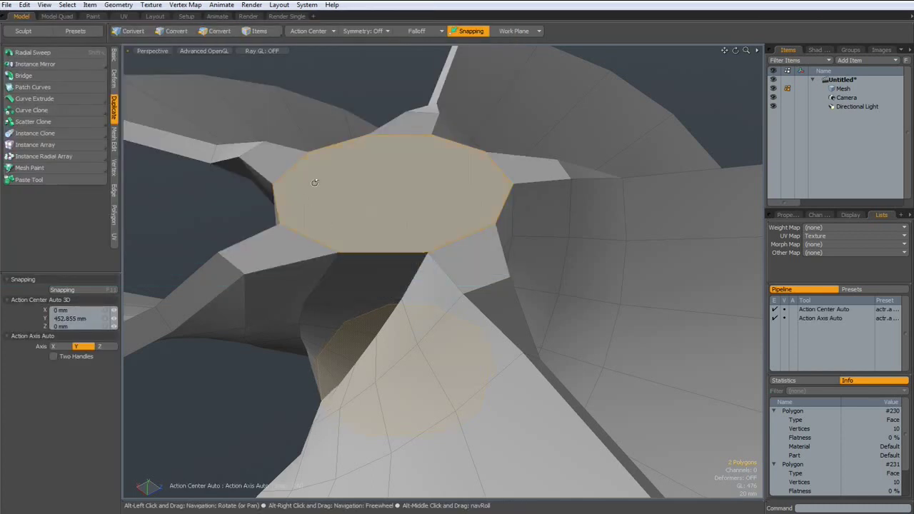
# Rotate the two hub cap polygons about -7° around the Y axis in the top view.
pyautogui.keyDown('alt'); pyautogui.moveTo(257, 179); pyautogui.dragTo(306, 255); pyautogui.keyUp('alt')
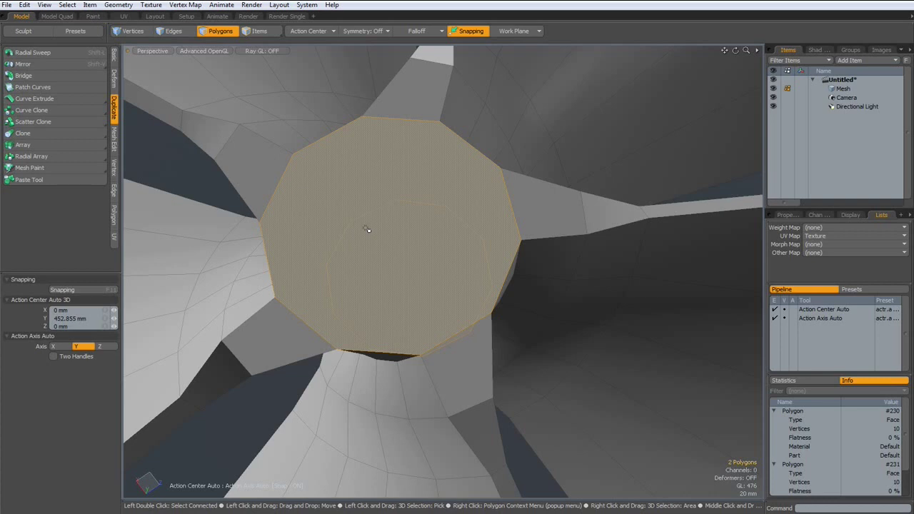
pyautogui.press('KP_1')
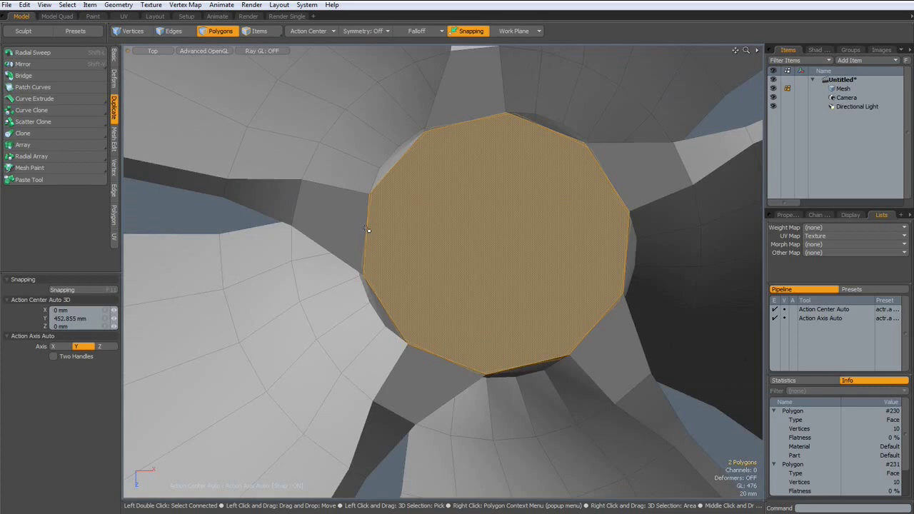
pyautogui.press('y')
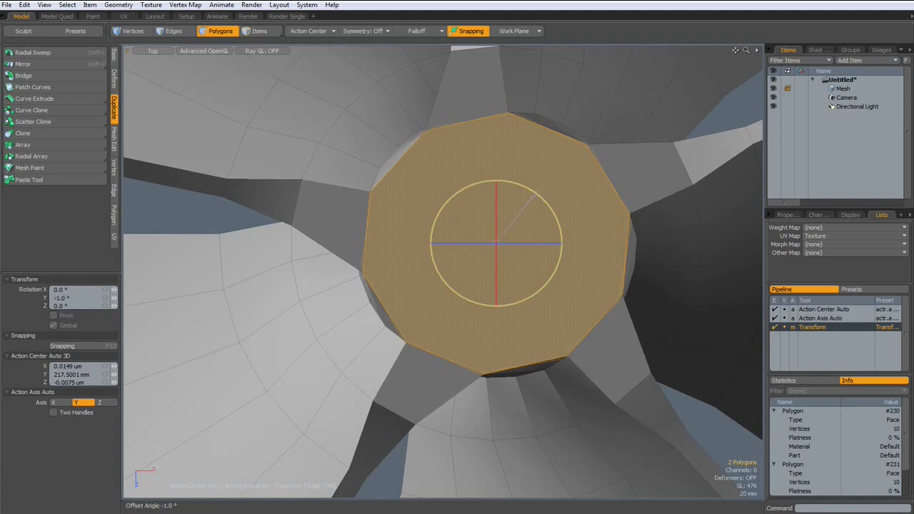
pyautogui.moveTo(535, 193); pyautogui.dragTo(539, 200)
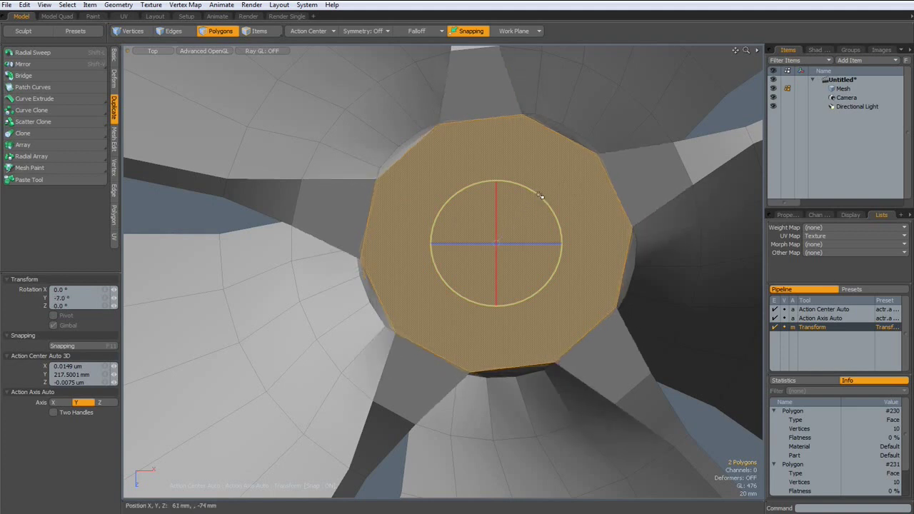
pyautogui.press('space')
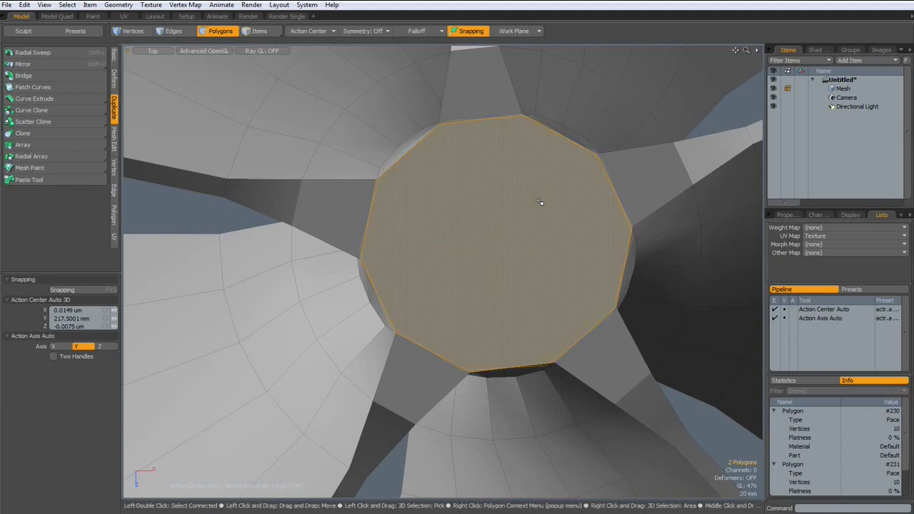
# Bevel both hub caps inward three times with zero shift: a 4.2 mm inset, a wide inset to the bore outline, and a 3 mm inset.
pyautogui.press('b')
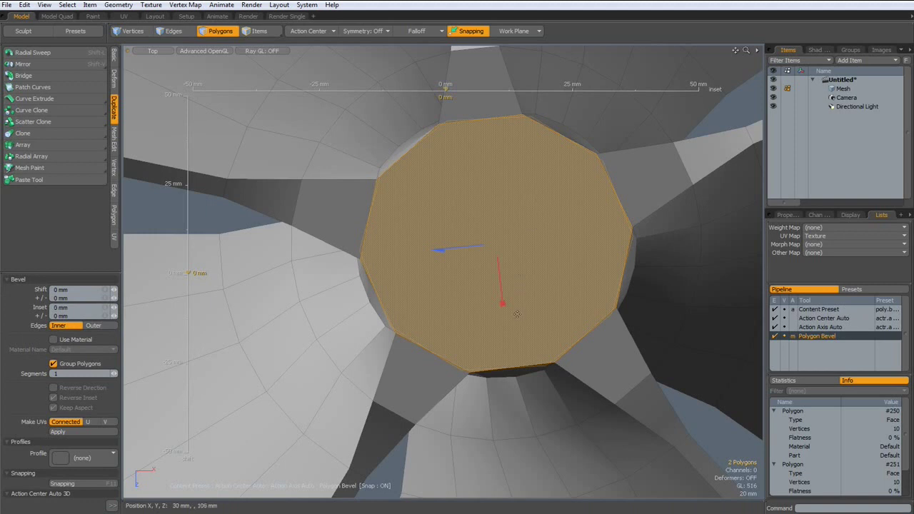
pyautogui.moveTo(505, 312); pyautogui.dragTo(524, 313)
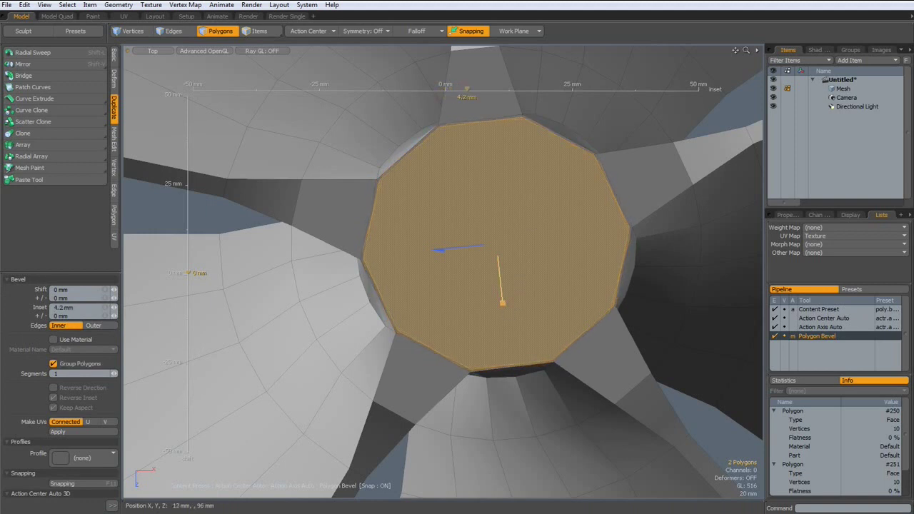
pyautogui.keyDown('shift'); pyautogui.click(402, 192); pyautogui.keyUp('shift')
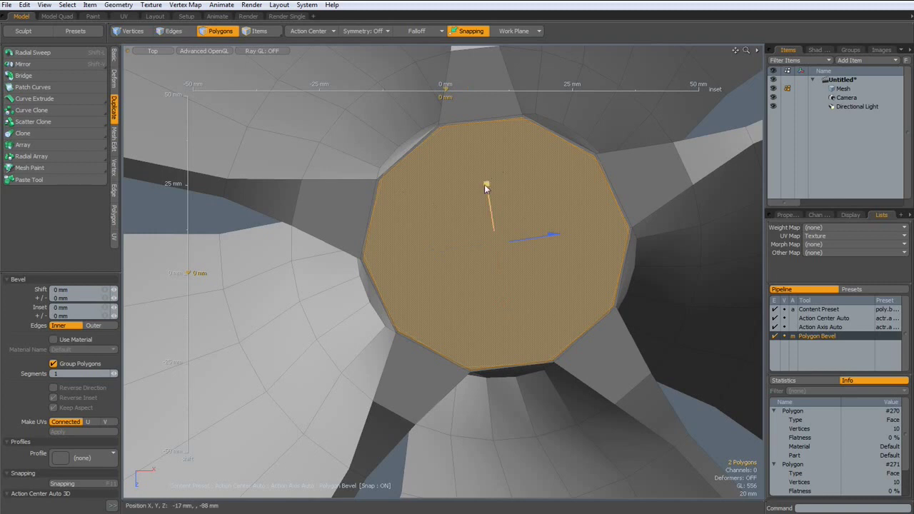
pyautogui.moveTo(486, 185); pyautogui.dragTo(548, 187)
pyautogui.click(490, 187)
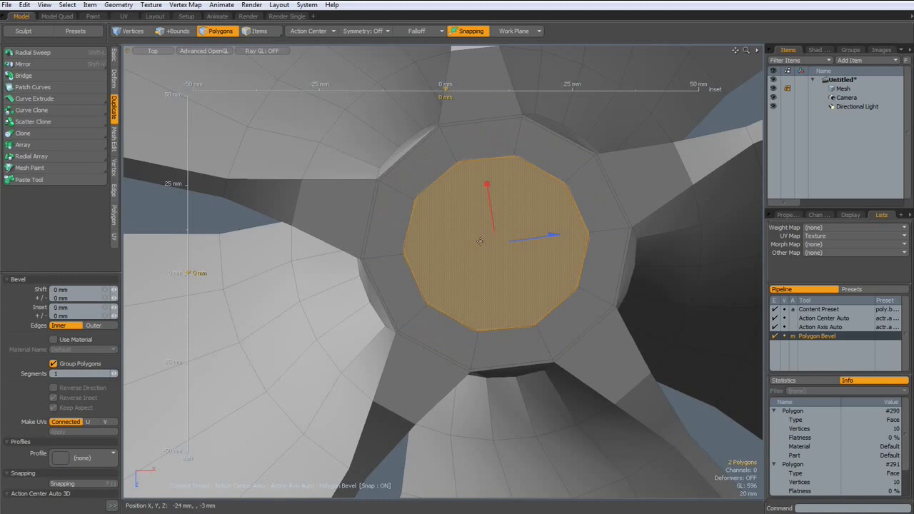
pyautogui.moveTo(490, 187); pyautogui.dragTo(490, 196)
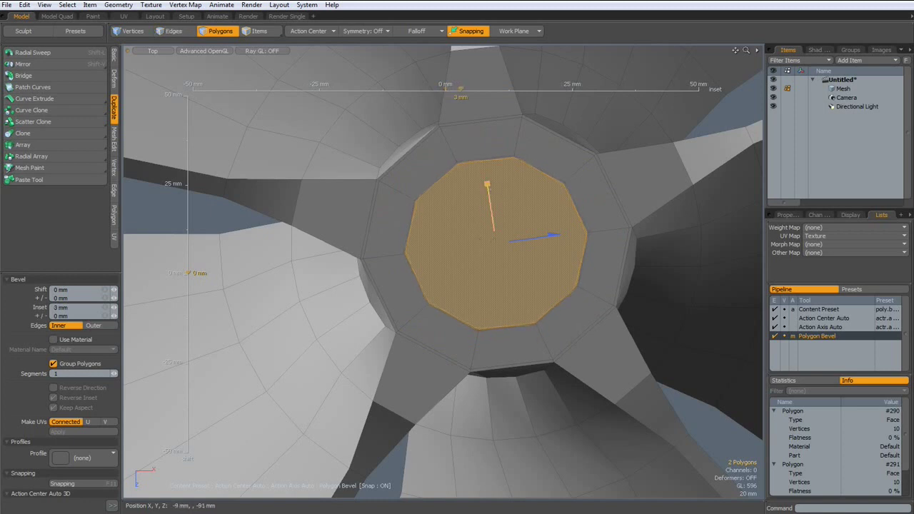
pyautogui.press('space')
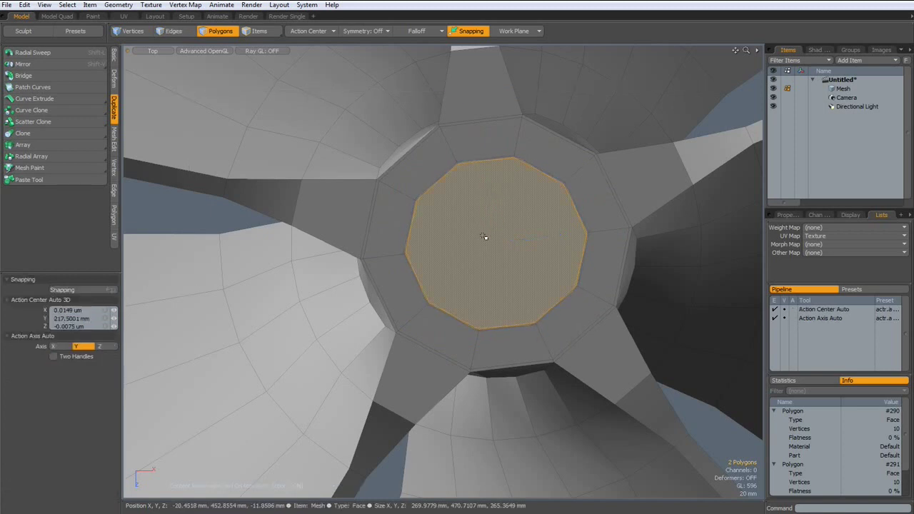
# Bridge the two inner cap polygons with 1 segment in Curve mode to open a bore through the hub.
pyautogui.rightClick(482, 237)
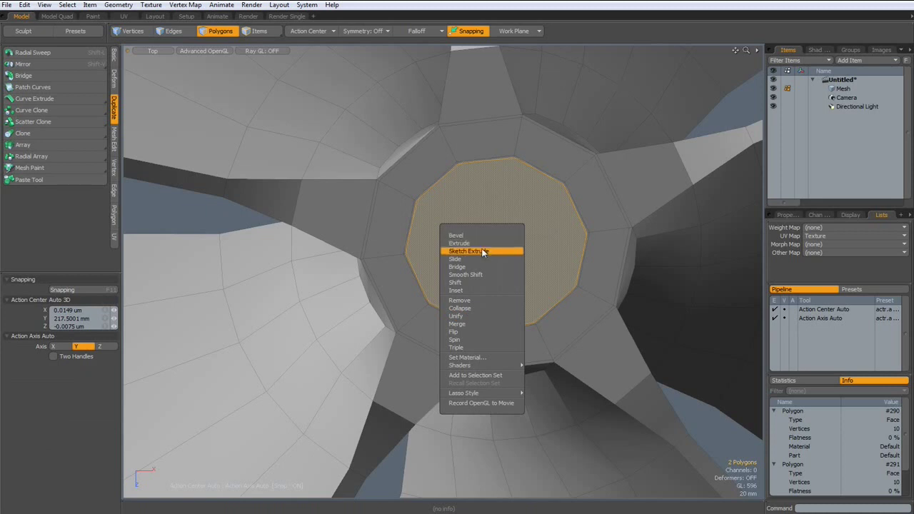
pyautogui.click(480, 269)
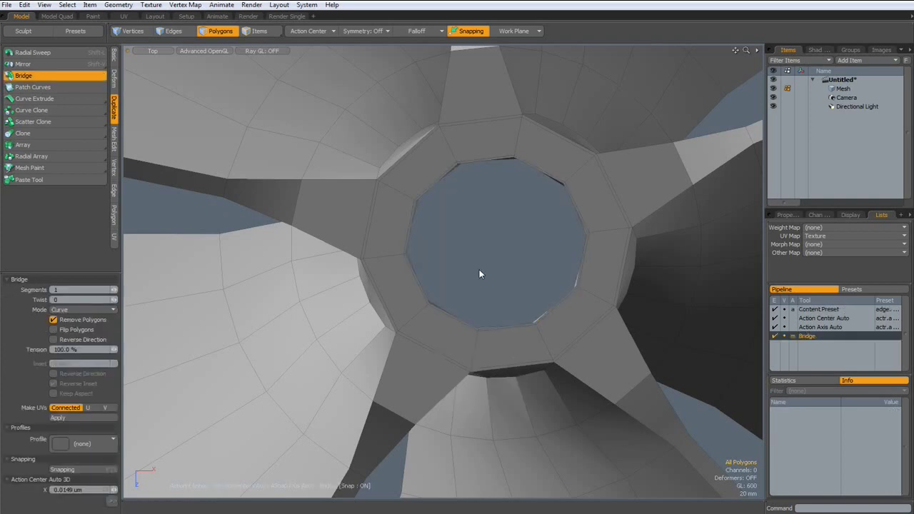
pyautogui.keyDown('alt'); pyautogui.moveTo(480, 271); pyautogui.dragTo(433, 263); pyautogui.keyUp('alt')
pyautogui.hotkey('ctrl', 'space')
pyautogui.click(508, 263)
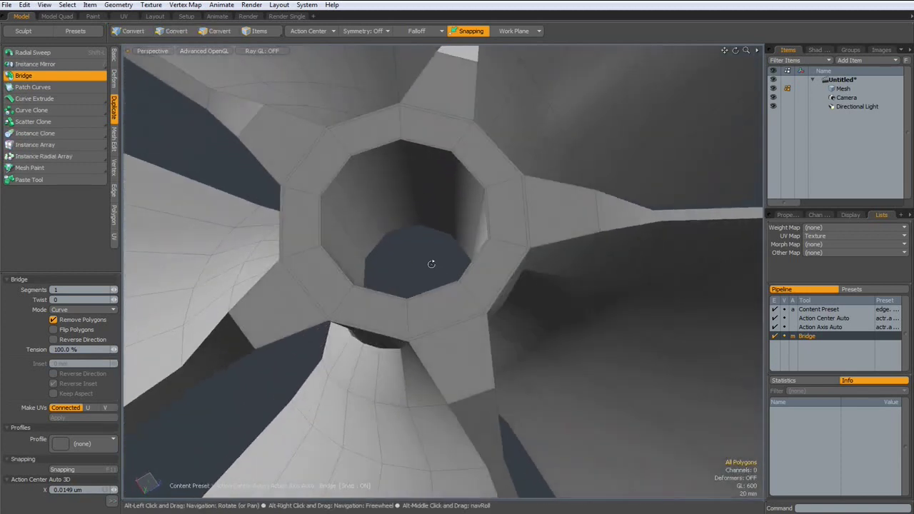
# Loop-slice the bore wall in Symmetry mode with a count of 2 at a position of 1.5%.
pyautogui.press('2')
pyautogui.click(369, 193)
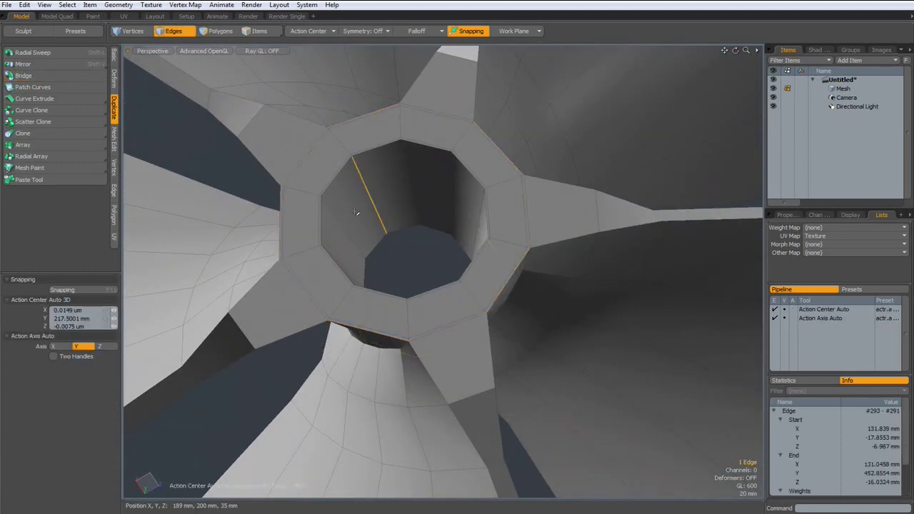
pyautogui.press('alt')
pyautogui.hotkey('alt', 'l')
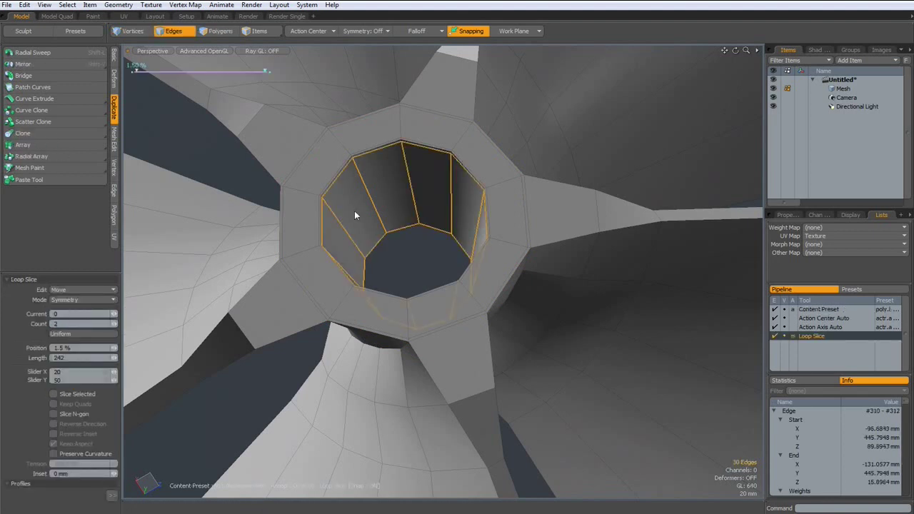
pyautogui.scroll(4, 349, 152)
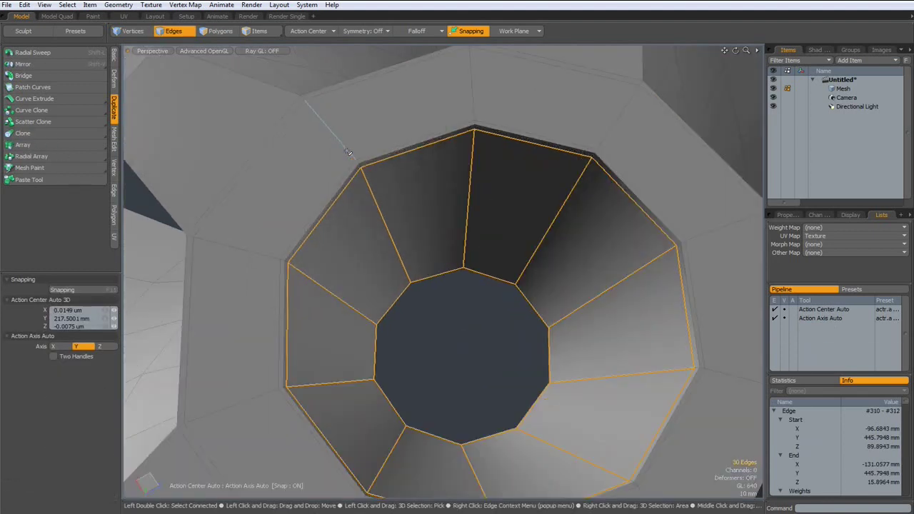
pyautogui.scroll(-2, 348, 151)
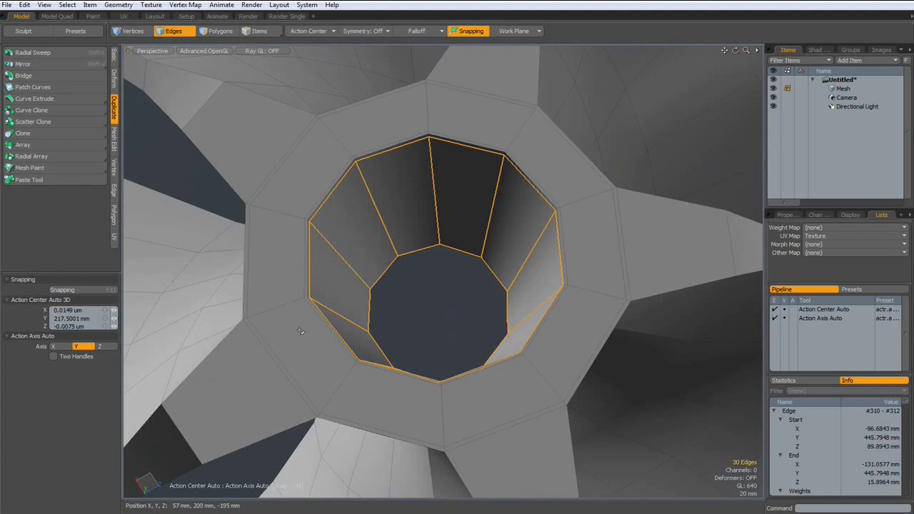
# Select the ring of polygons on the hub's upper face together with the narrow ring bordering the bore.
pyautogui.press('3')
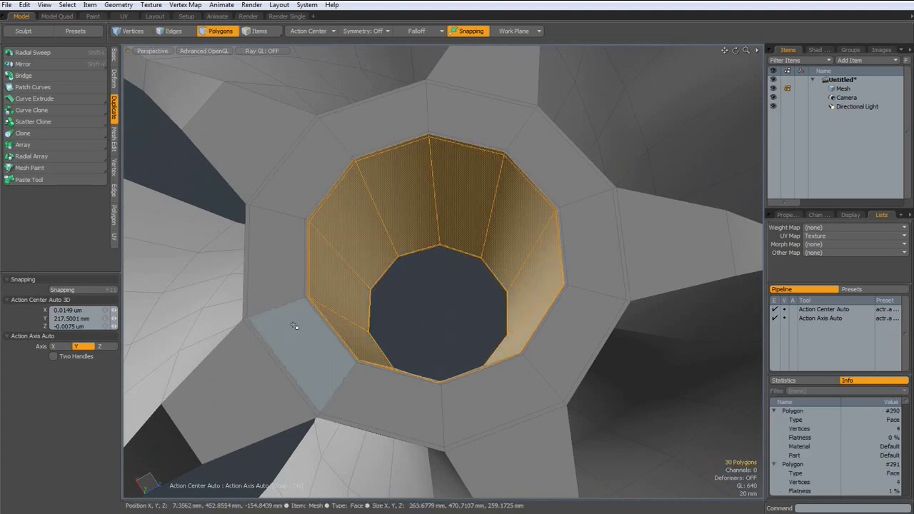
pyautogui.moveTo(299, 328); pyautogui.dragTo(289, 268)
pyautogui.press('l')
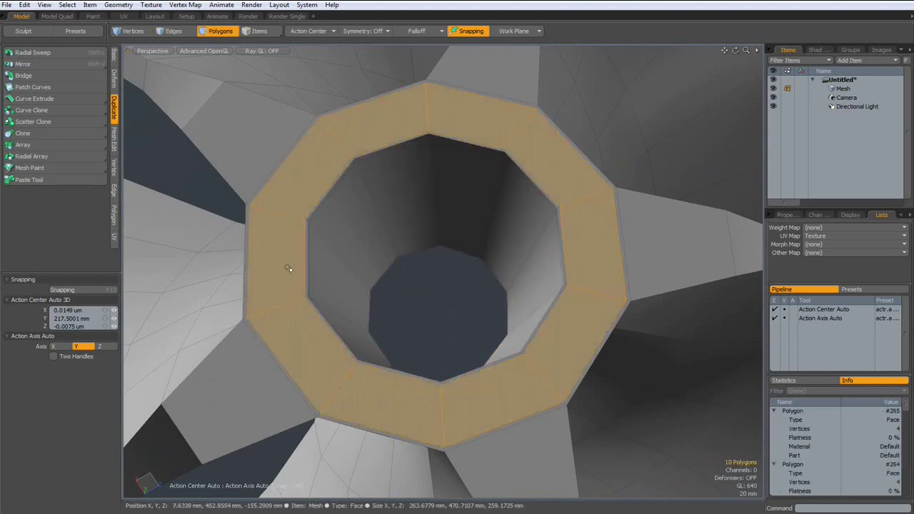
pyautogui.scroll(3, 307, 302)
pyautogui.keyDown('shift'); pyautogui.click(314, 298); pyautogui.keyUp('shift')
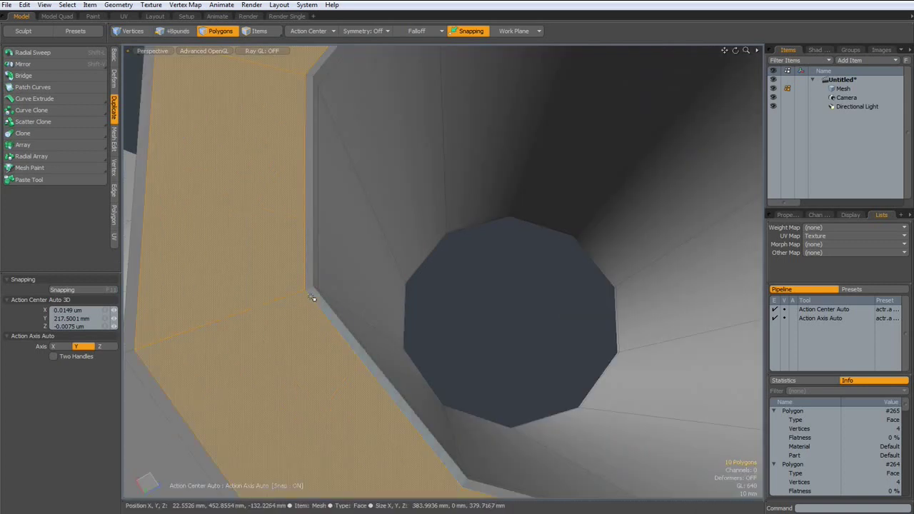
pyautogui.scroll(-5, 289, 293)
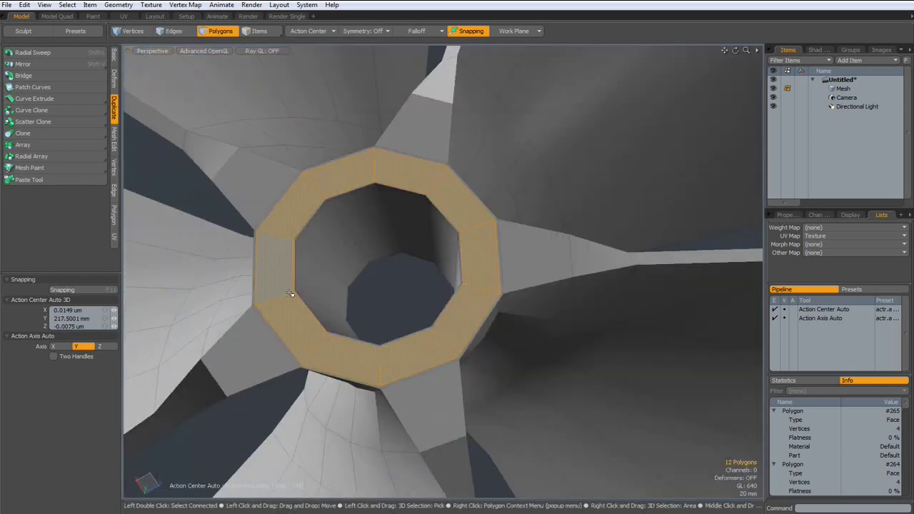
pyautogui.press('l')
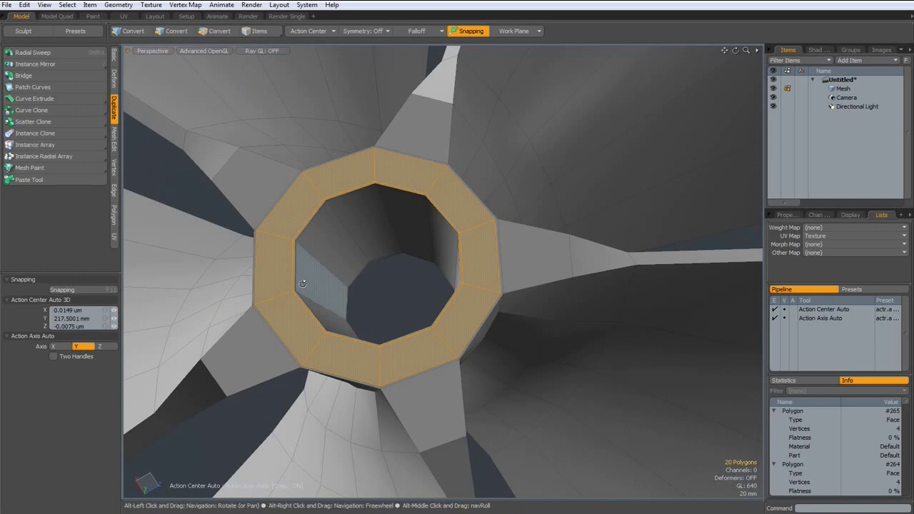
# Extrude the selected upper hub rings about 73 mm upward along Y.
pyautogui.keyDown('alt'); pyautogui.moveTo(290, 293); pyautogui.dragTo(338, 207); pyautogui.keyUp('alt')
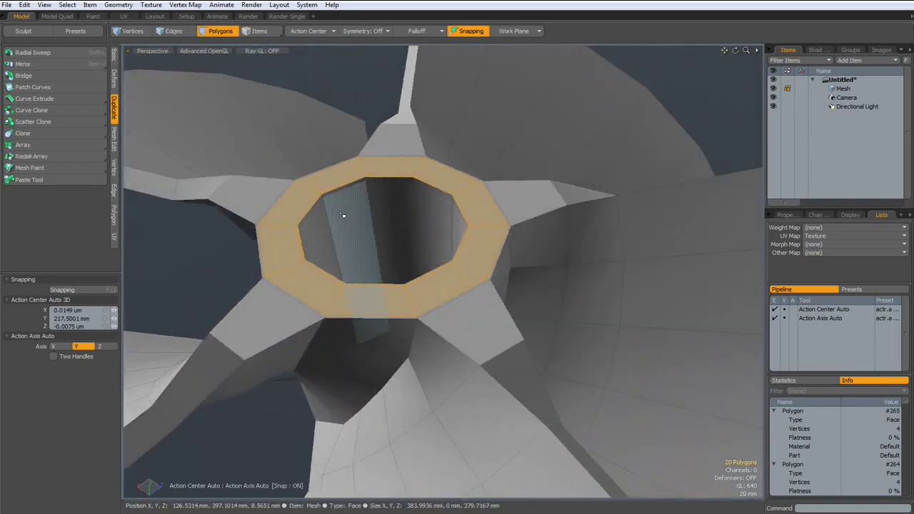
pyautogui.hotkey('shift', 'x')
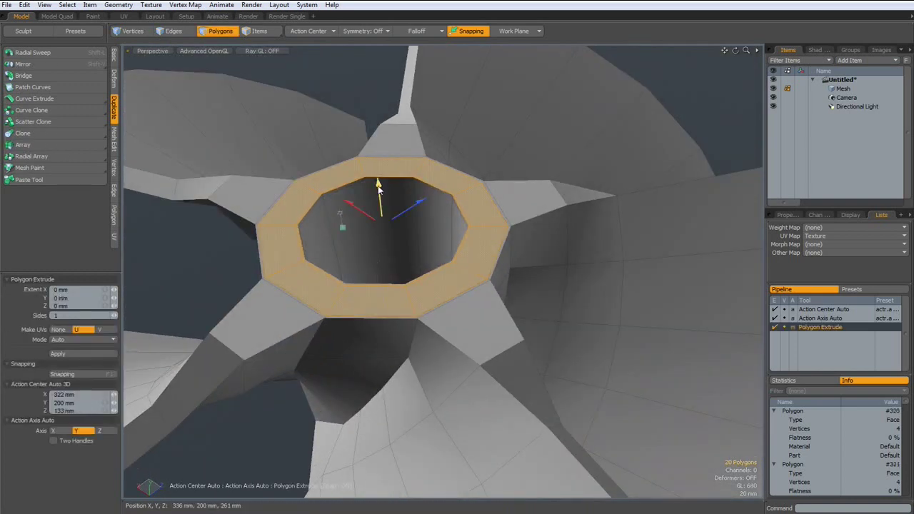
pyautogui.moveTo(378, 185); pyautogui.dragTo(372, 140)
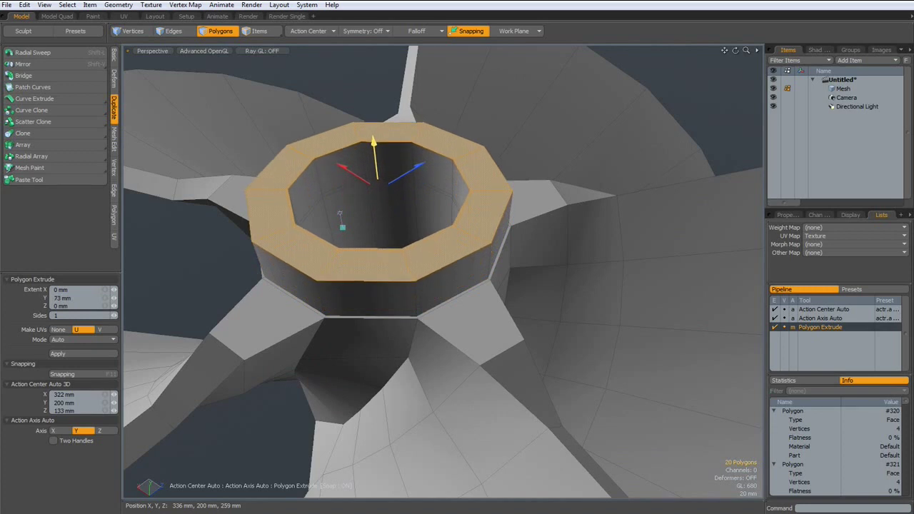
pyautogui.press('space')
# Select the two closely spaced edge loops inside the bore below the extruded collar and remove them.
pyautogui.keyDown('alt'); pyautogui.moveTo(345, 230); pyautogui.dragTo(293, 254); pyautogui.keyUp('alt')
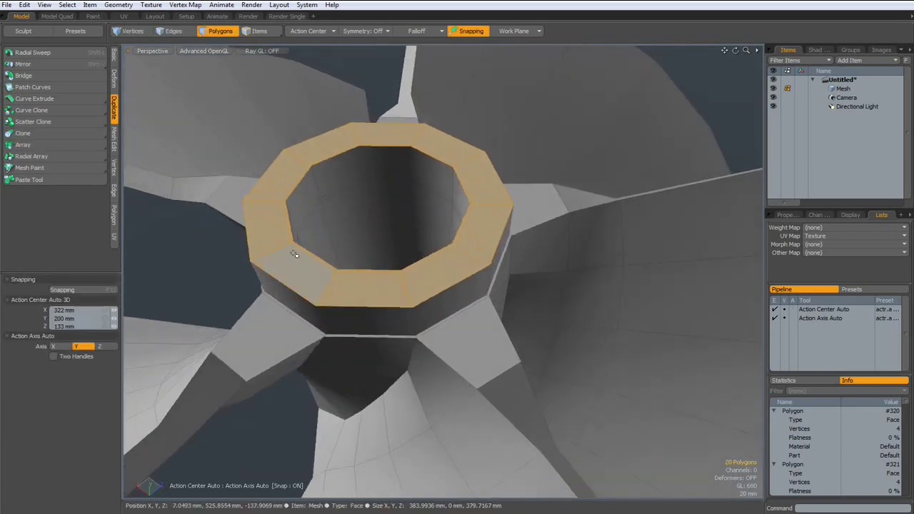
pyautogui.press('1')
pyautogui.scroll(3, 323, 183)
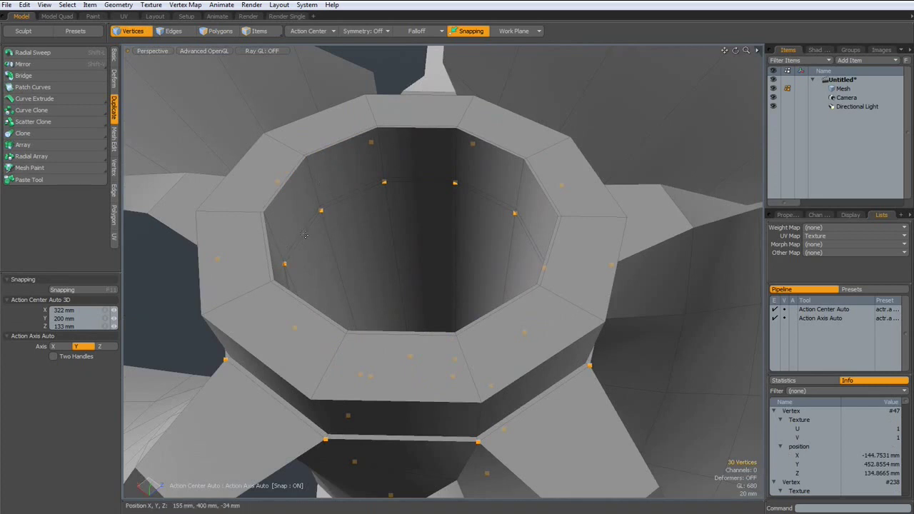
pyautogui.press('2')
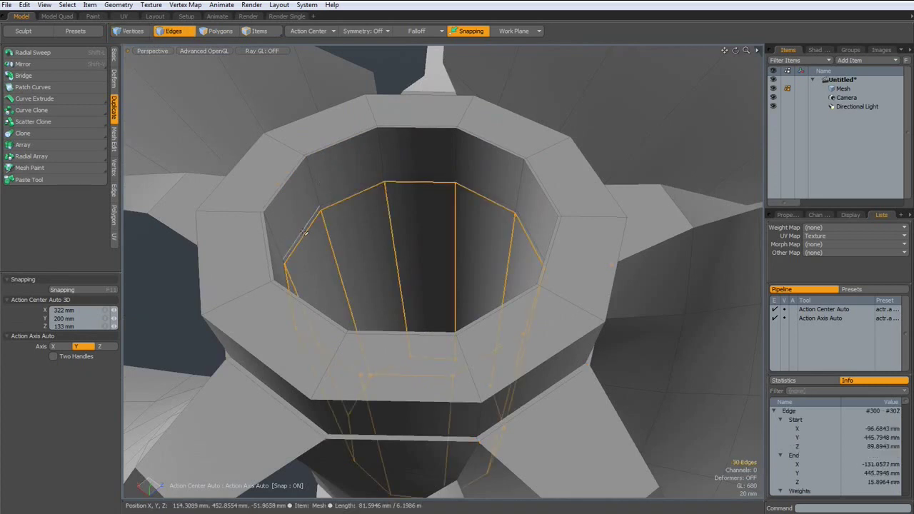
pyautogui.doubleClick(315, 227)
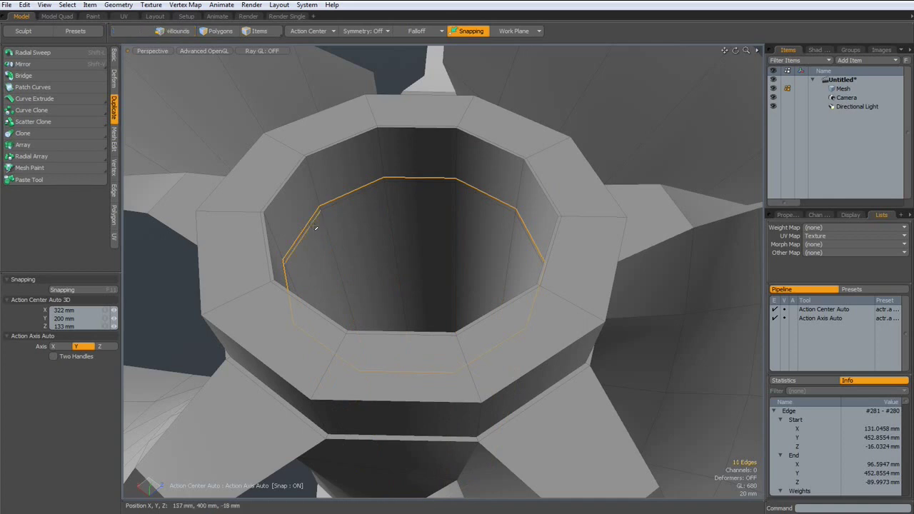
pyautogui.keyDown('shift'); pyautogui.doubleClick(315, 227); pyautogui.keyUp('shift')
pyautogui.press('BackSpace')
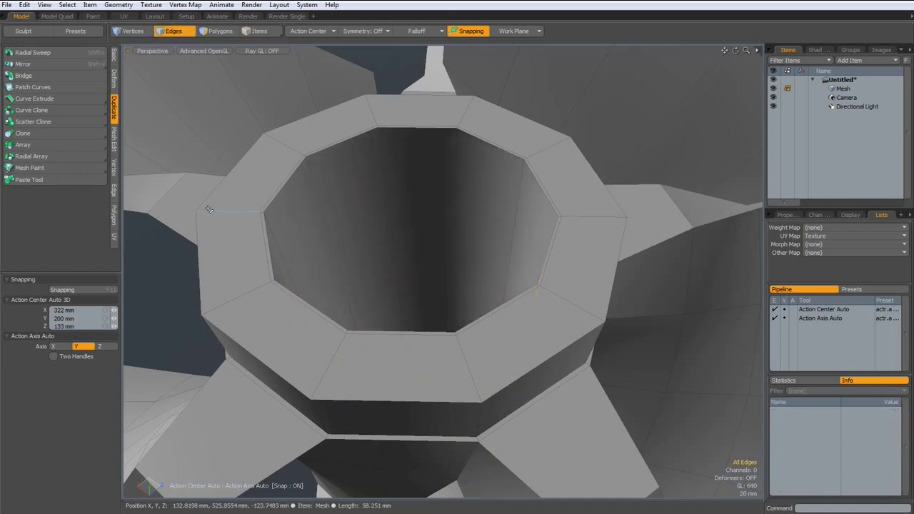
# Add an edge loop at about 99.2% inside the bore's upper rim and another at about 88.2% near the upper face's outer edge.
pyautogui.click(115, 191)
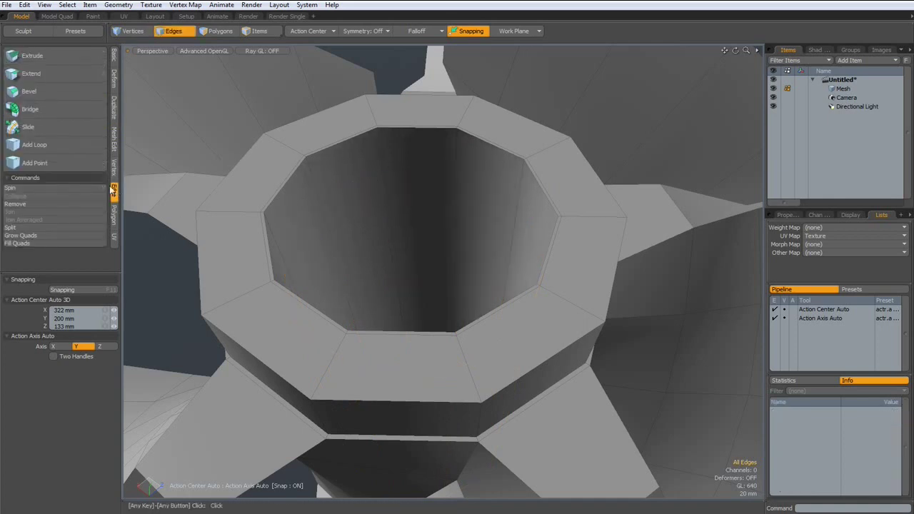
pyautogui.click(36, 145)
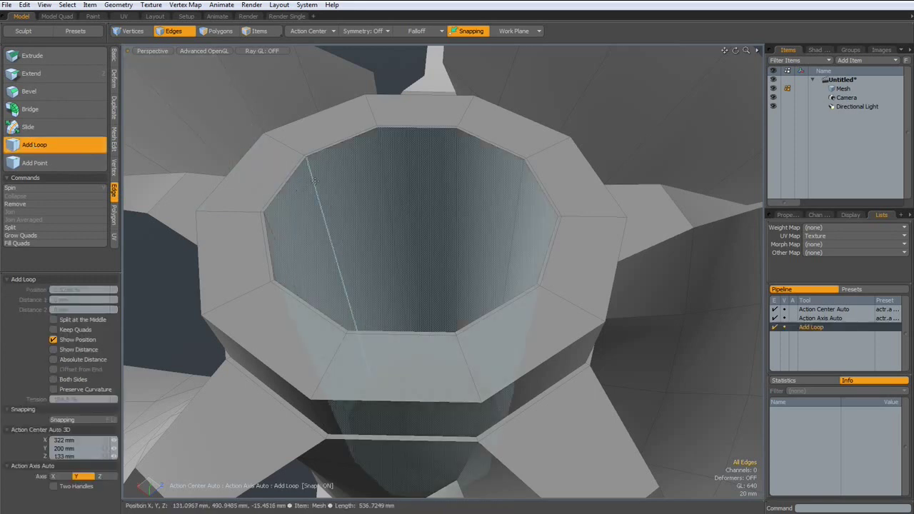
pyautogui.moveTo(314, 180); pyautogui.dragTo(307, 159)
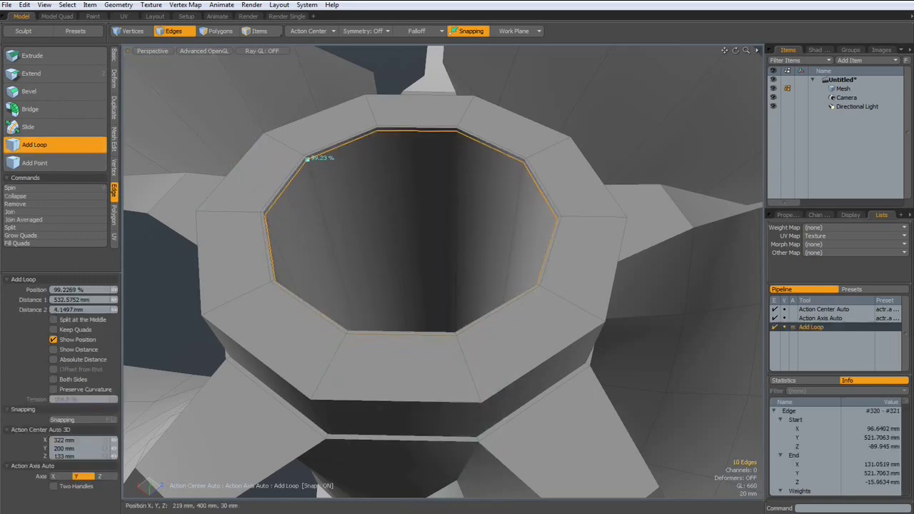
pyautogui.click(205, 309)
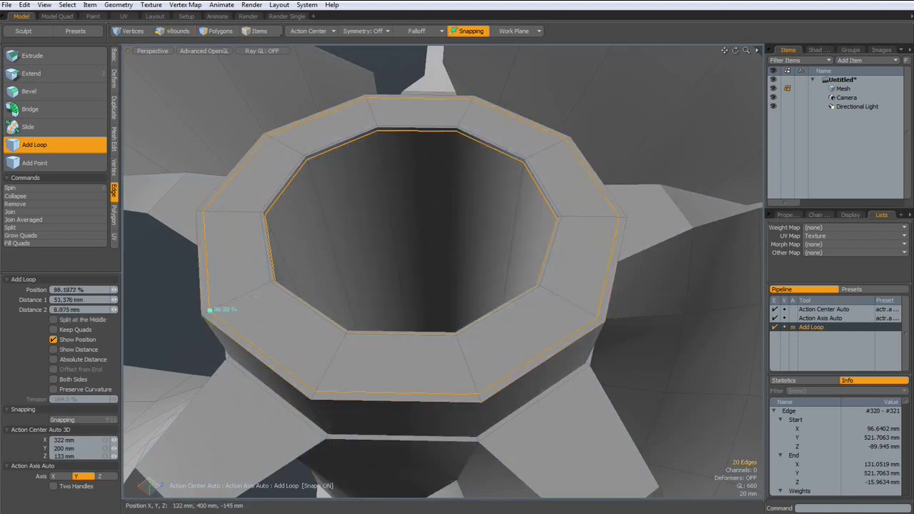
# Shift the loop near the upper face's outer edge to about 91.6%, and loop-slice the collar's outer wall with two symmetric cuts at 1.5%.
pyautogui.moveTo(204, 313); pyautogui.dragTo(300, 259)
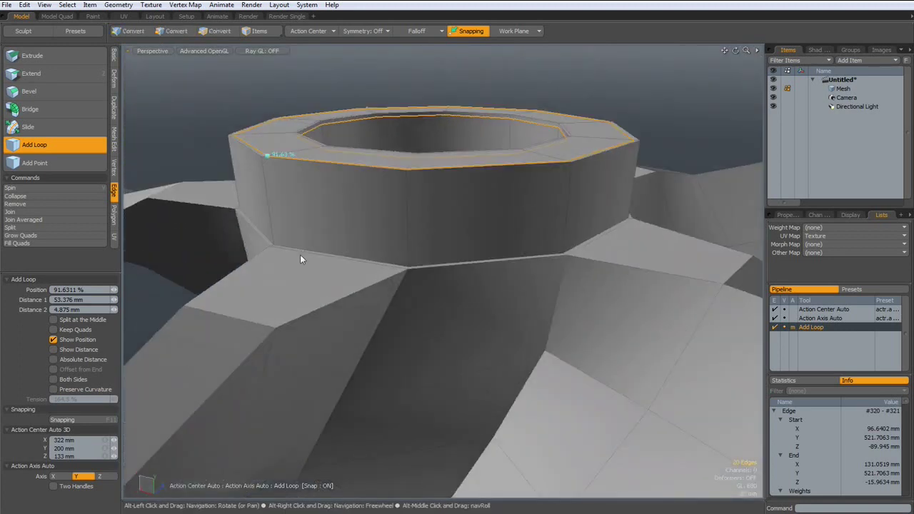
pyautogui.press('space')
pyautogui.click(407, 227)
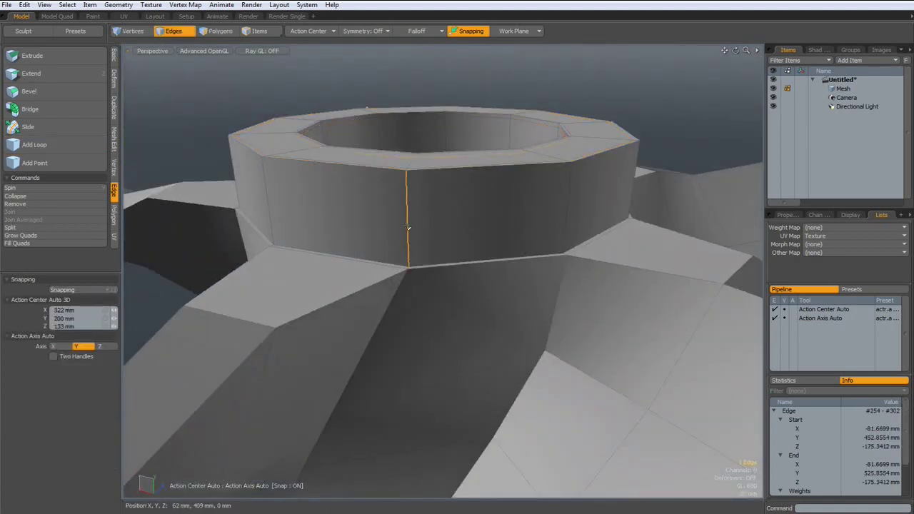
pyautogui.hotkey('alt', 'c')
pyautogui.click(414, 225)
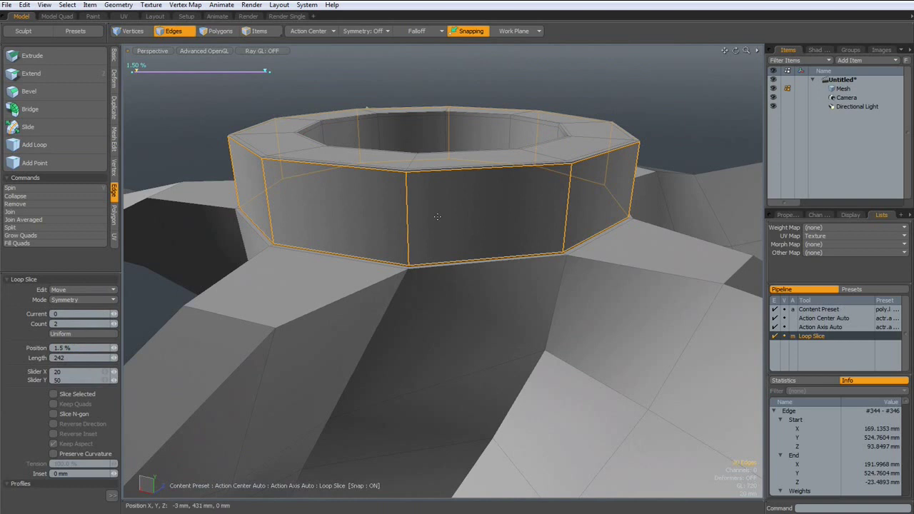
pyautogui.press('space')
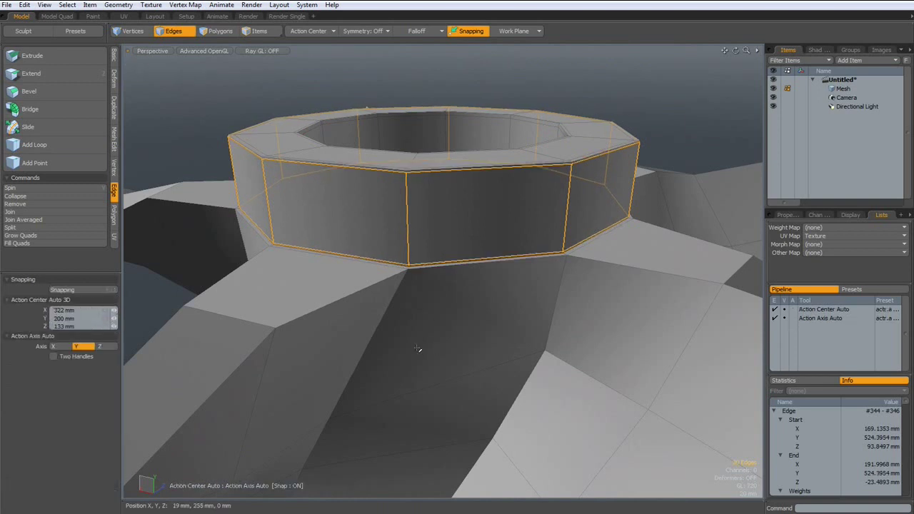
# Add an edge loop at 95% just below the collar, following the upper border of the hub wall and blades.
pyautogui.click(34, 145)
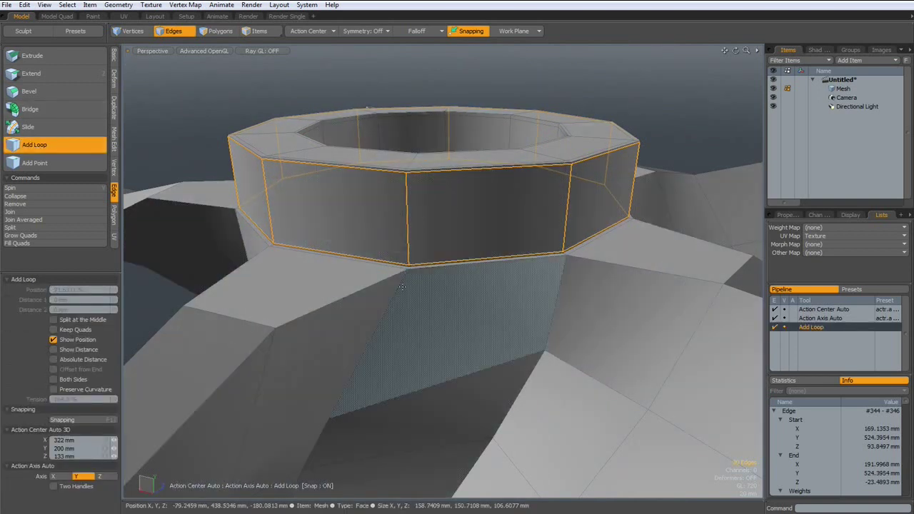
pyautogui.click(401, 286)
pyautogui.moveTo(398, 285); pyautogui.dragTo(403, 275)
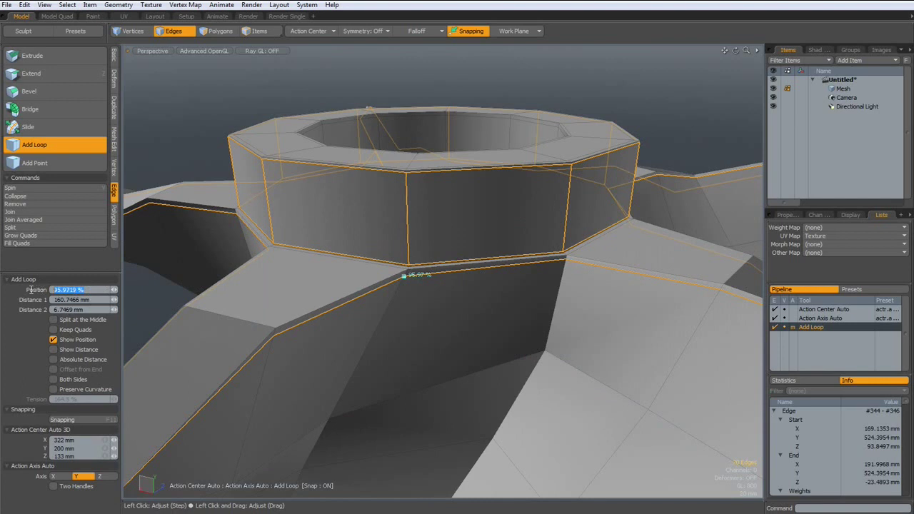
pyautogui.write('95')
pyautogui.press('Return')
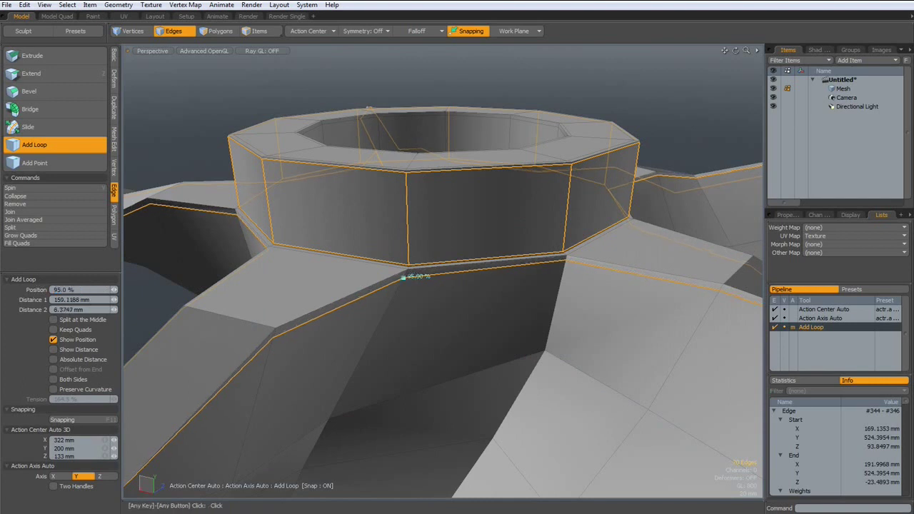
# Add an edge loop at 5% near the lower border of the hub wall and blades.
pyautogui.scroll(-7, 266, 301)
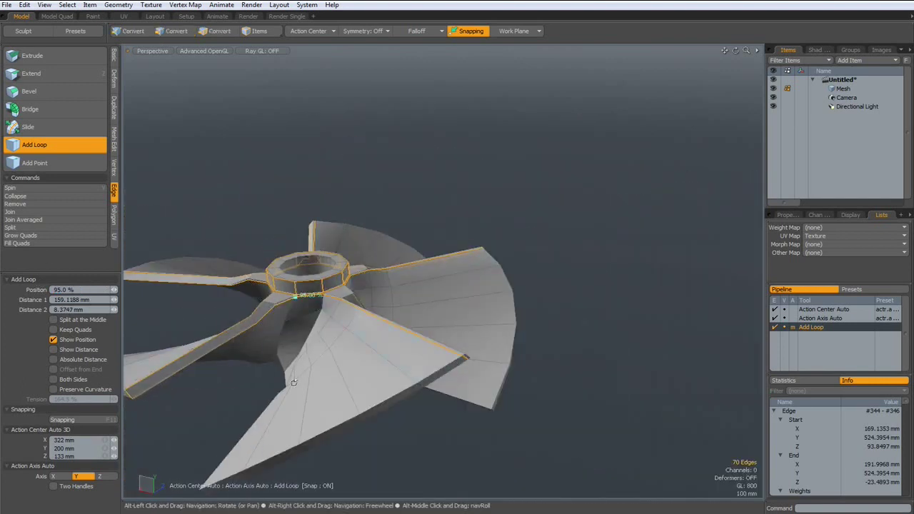
pyautogui.keyDown('alt'); pyautogui.moveTo(292, 383); pyautogui.dragTo(301, 339); pyautogui.keyUp('alt')
pyautogui.scroll(7, 301, 339)
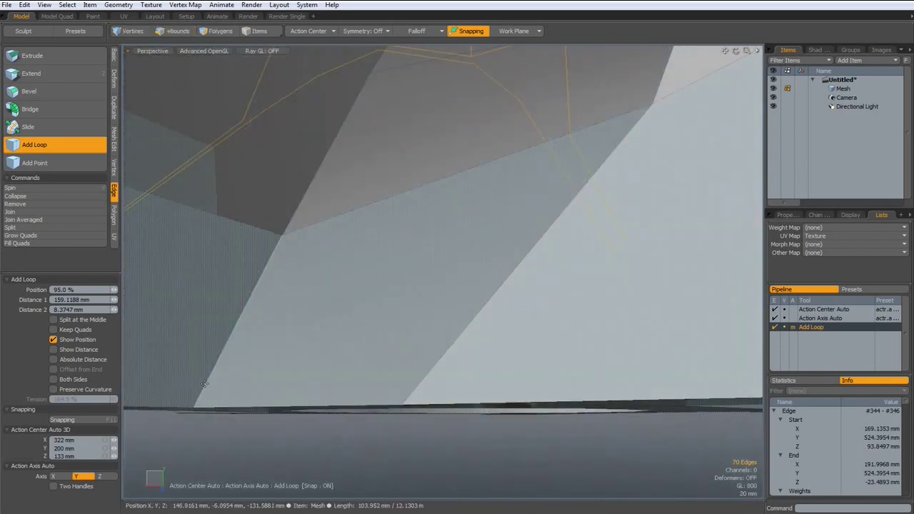
pyautogui.moveTo(211, 386); pyautogui.dragTo(200, 396)
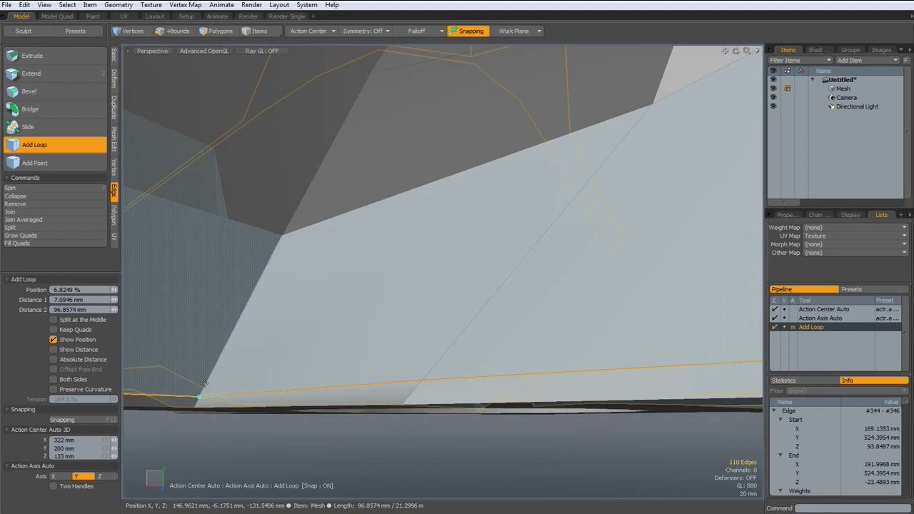
pyautogui.click(87, 291)
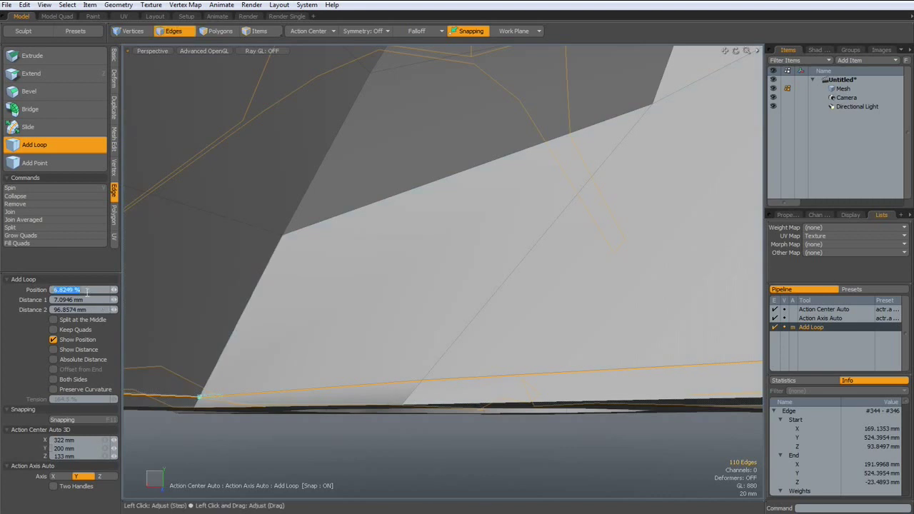
pyautogui.write('5')
pyautogui.press('Return')
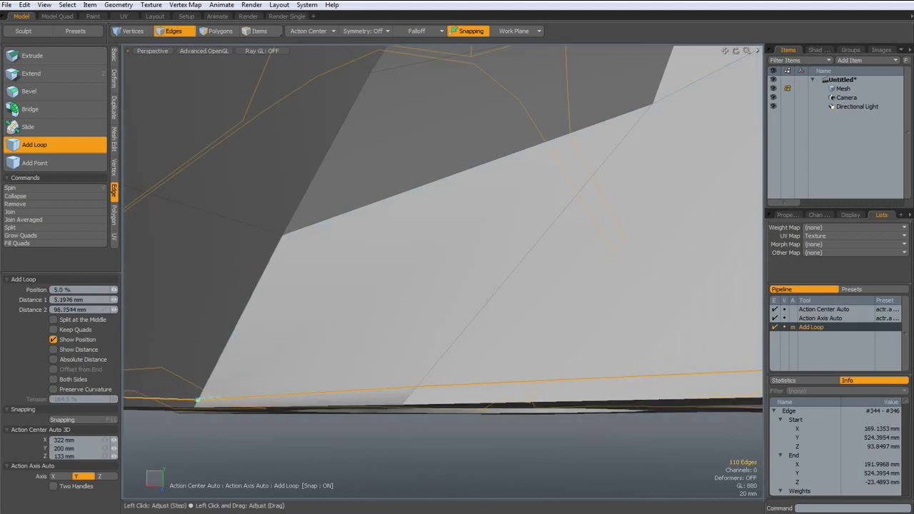
# Finish adding loops, clear the edge selection and turn on subdivision smoothing to check the whole propeller.
pyautogui.scroll(-5, 324, 236)
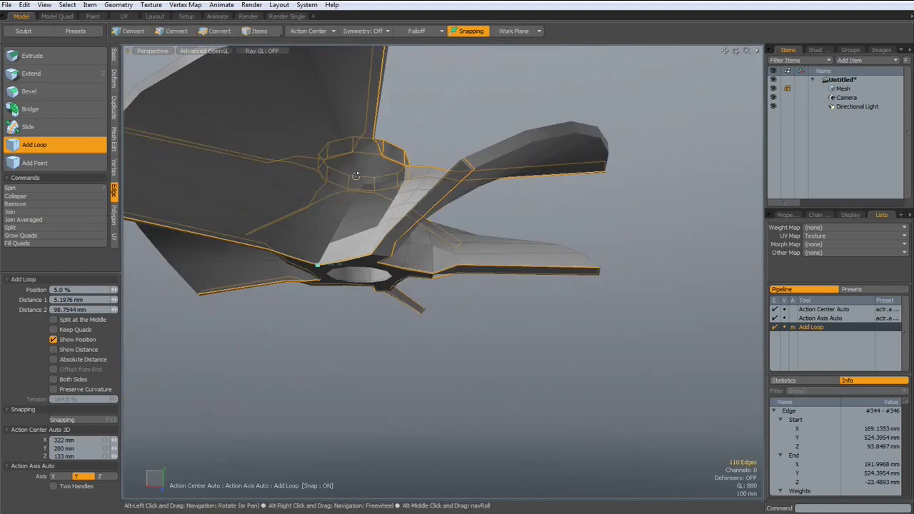
pyautogui.keyDown('alt'); pyautogui.moveTo(357, 174); pyautogui.dragTo(360, 254); pyautogui.keyUp('alt')
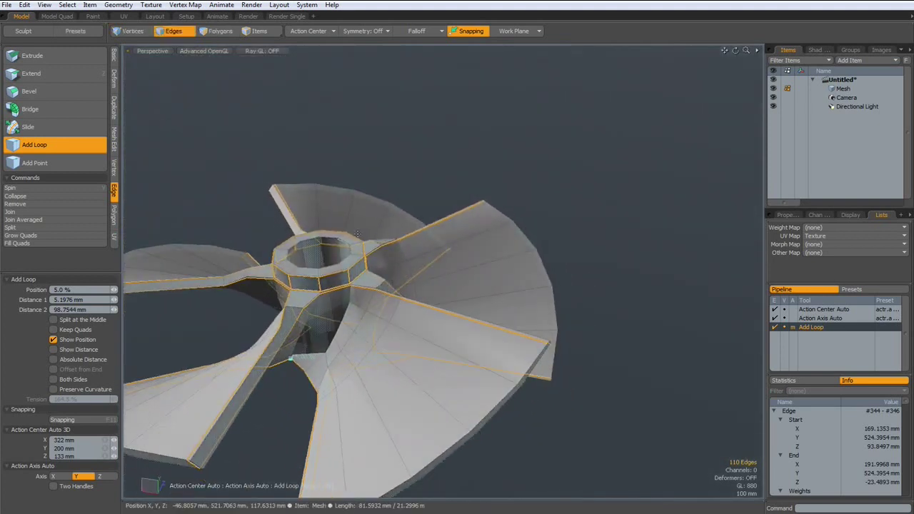
pyautogui.press('q')
pyautogui.click(490, 133)
pyautogui.press('Tab')
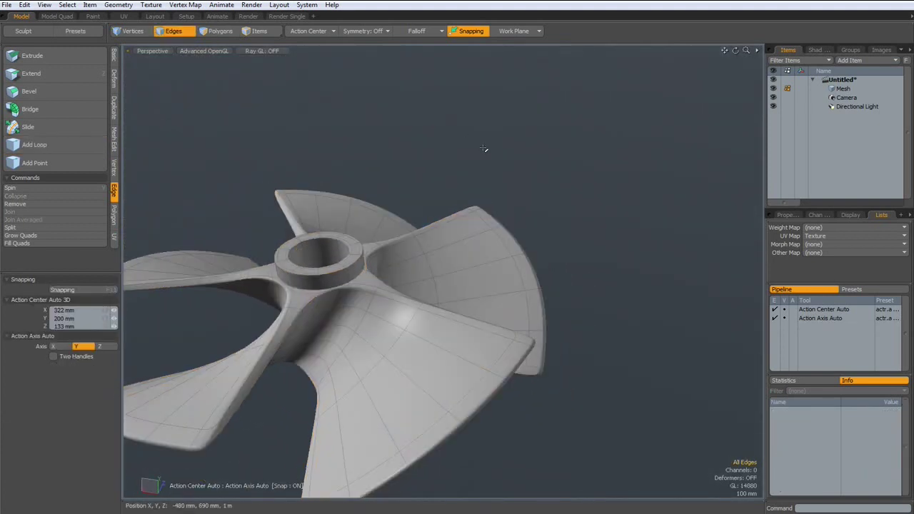
pyautogui.keyDown('alt'); pyautogui.moveTo(274, 331); pyautogui.dragTo(345, 257); pyautogui.keyUp('alt')
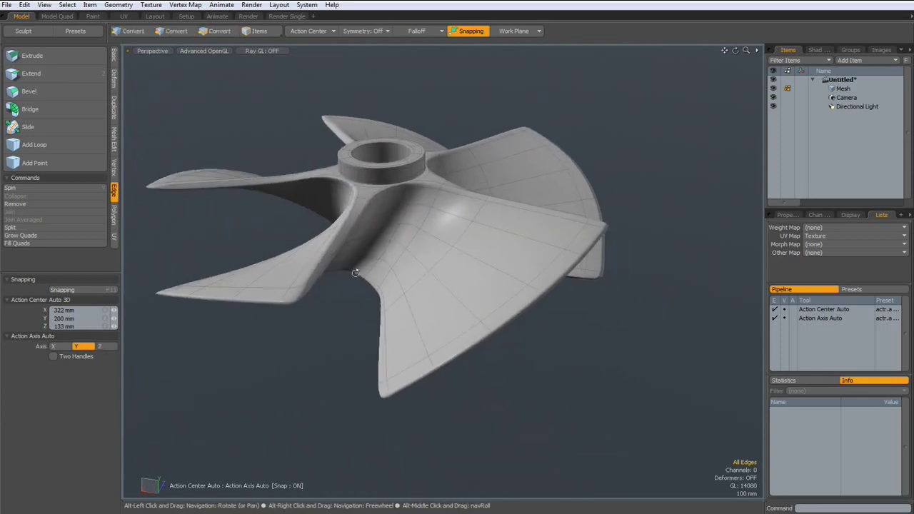